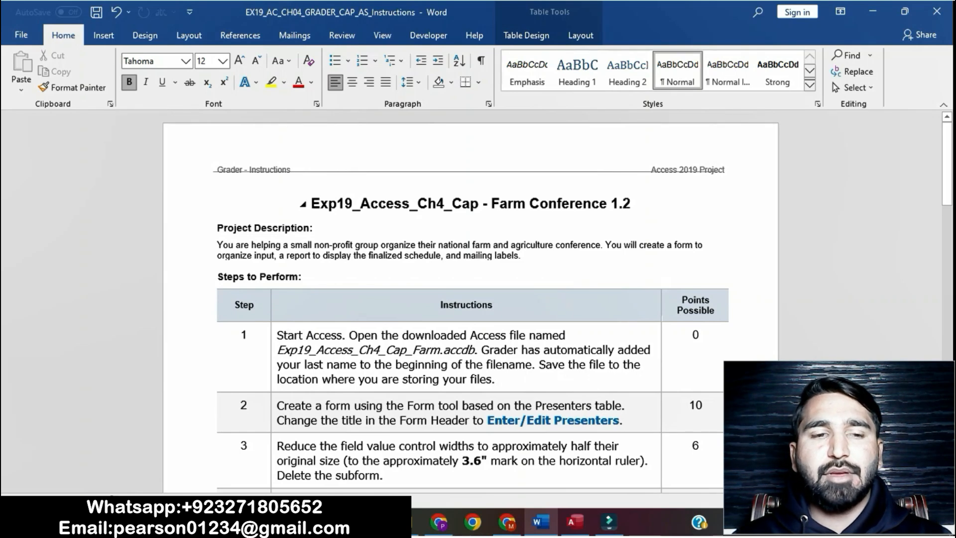
# Highlight the document title and the project description paragraph in yellow
pyautogui.moveTo(311, 205); pyautogui.dragTo(638, 204)
pyautogui.click(697, 177)
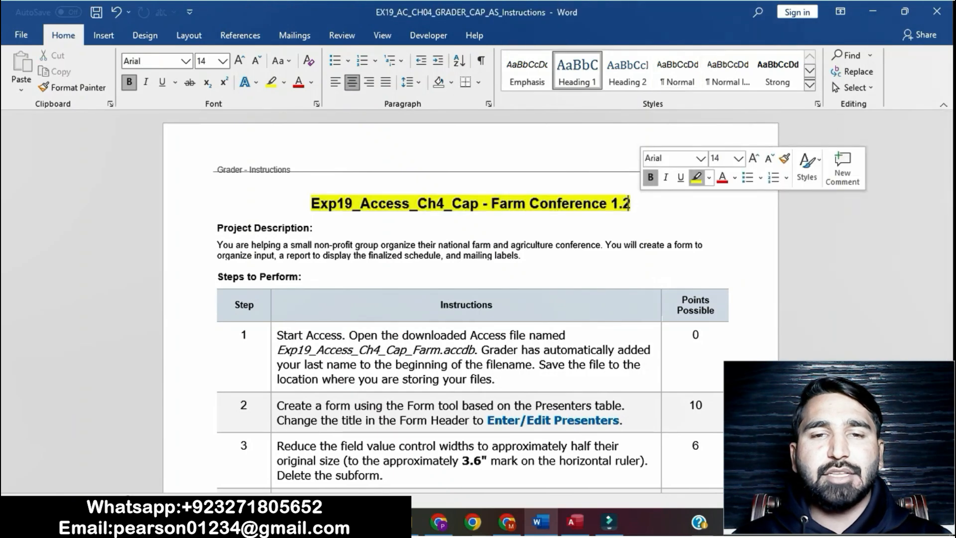
pyautogui.moveTo(310, 204); pyautogui.dragTo(638, 204)
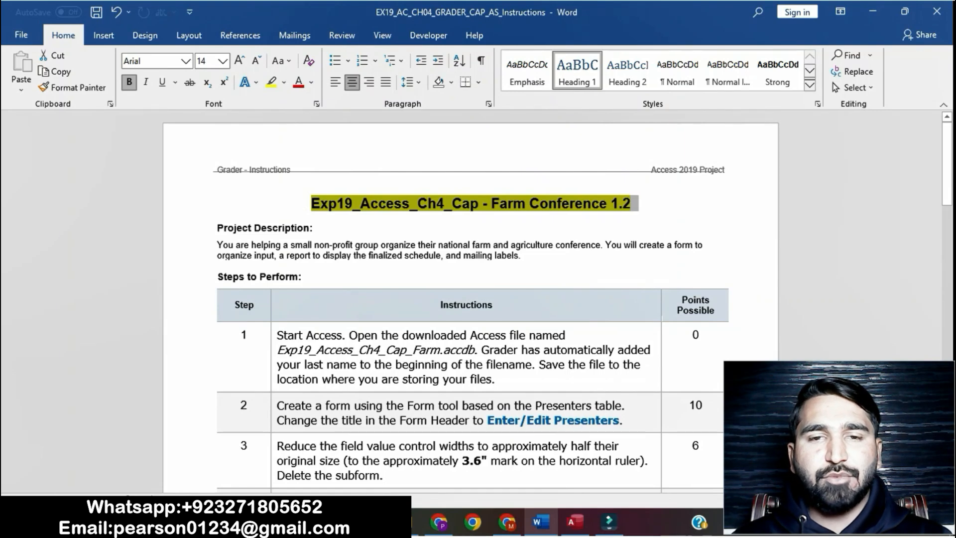
pyautogui.moveTo(217, 244); pyautogui.dragTo(526, 255)
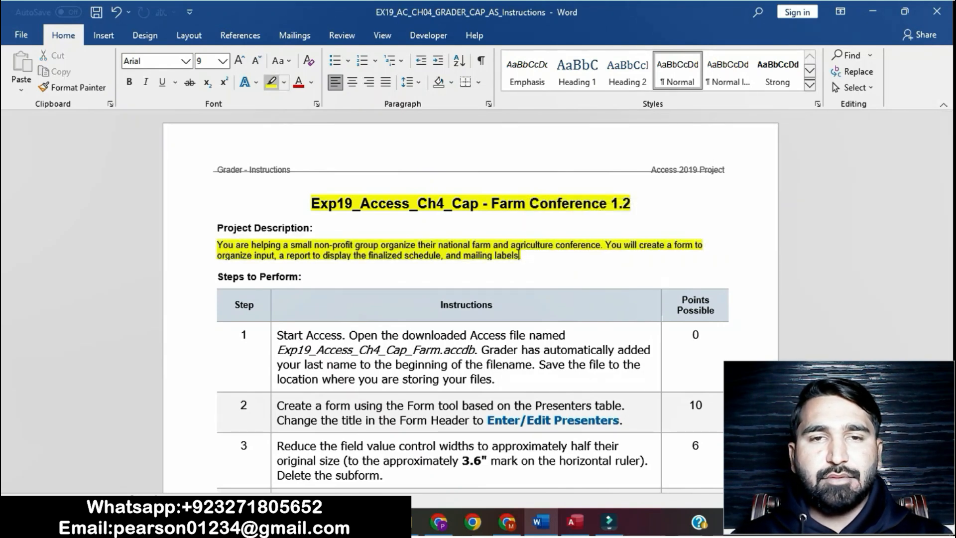
pyautogui.click(271, 82)
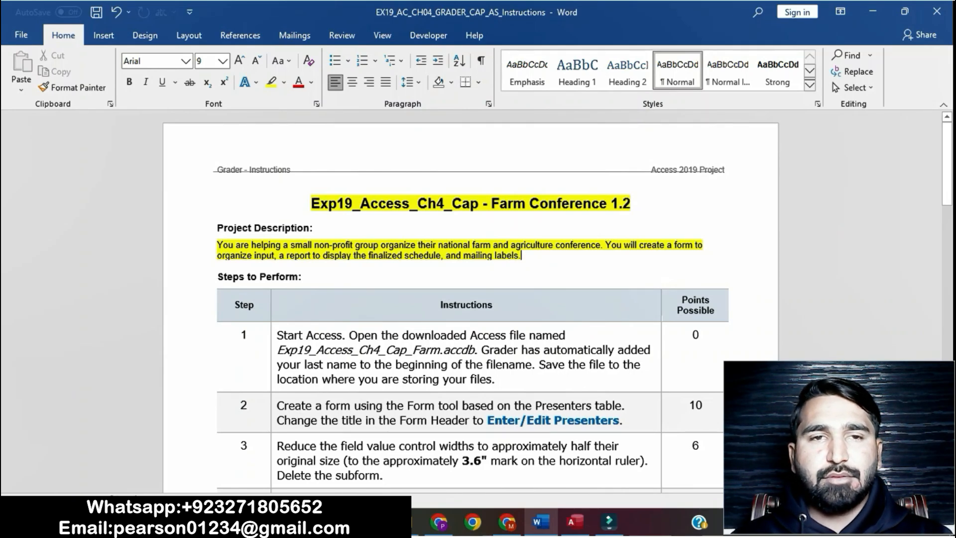
# Highlight the step 1 instructions in yellow
pyautogui.moveTo(948, 173); pyautogui.dragTo(948, 202)
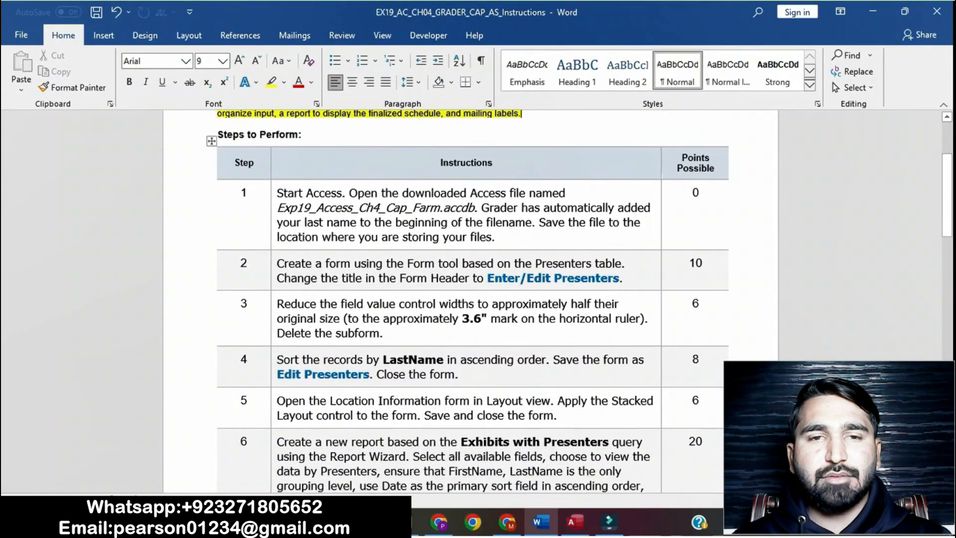
pyautogui.moveTo(277, 193); pyautogui.dragTo(496, 237)
pyautogui.click(556, 217)
pyautogui.click(620, 207)
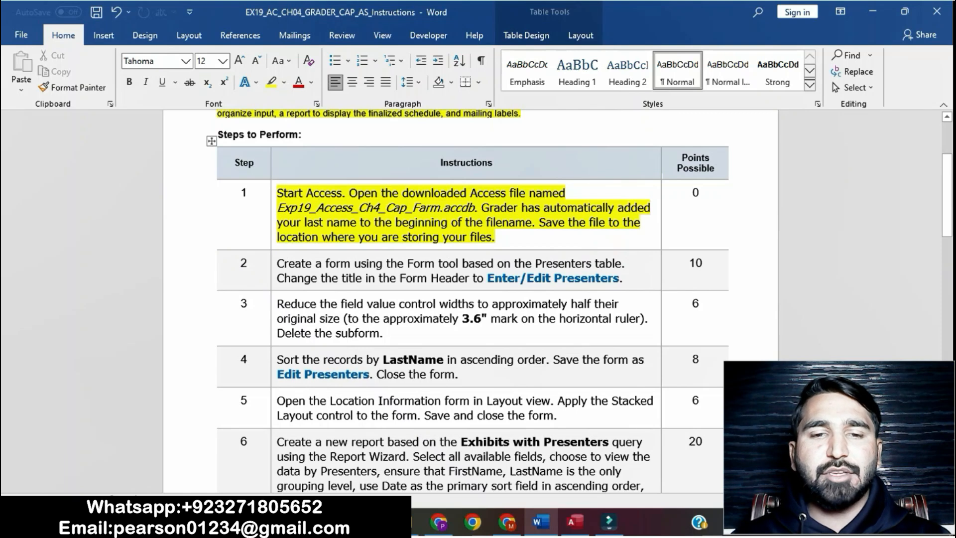
# Highlight the step 2 instructions in yellow
pyautogui.click(575, 522)
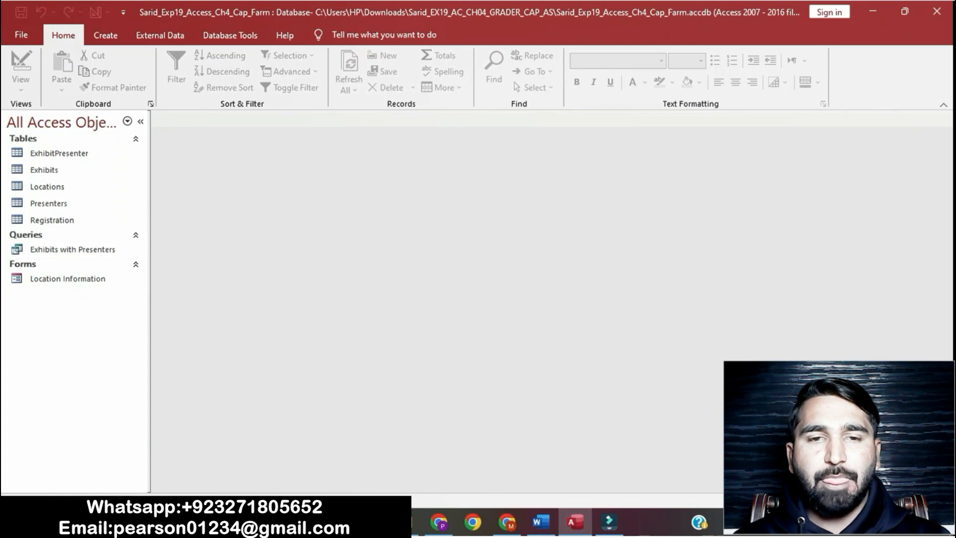
pyautogui.click(541, 522)
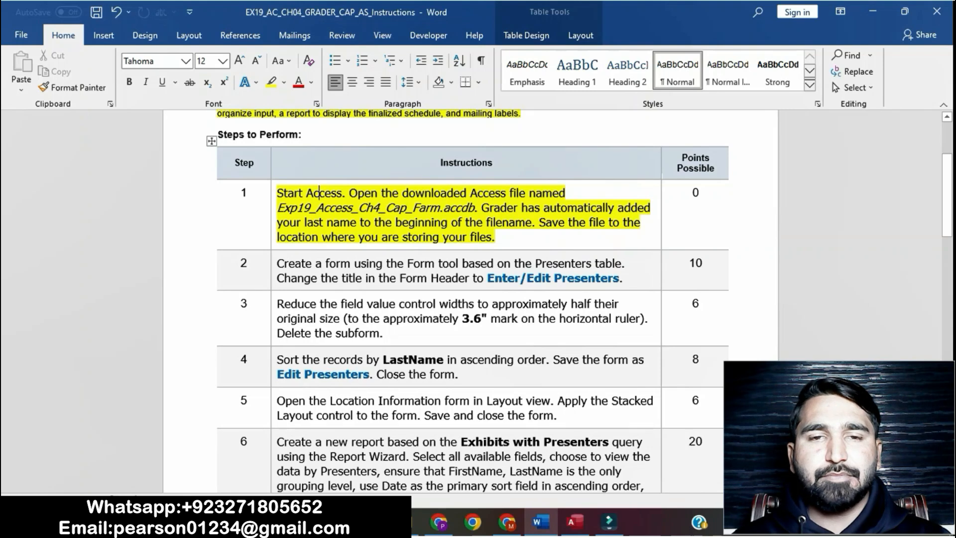
pyautogui.moveTo(947, 193); pyautogui.dragTo(948, 202)
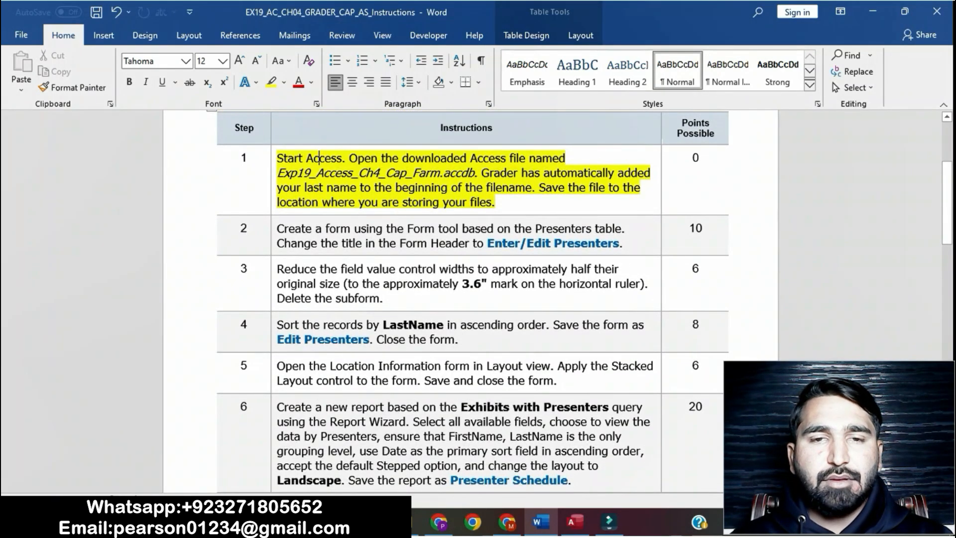
pyautogui.moveTo(277, 229); pyautogui.dragTo(623, 244)
pyautogui.click(688, 222)
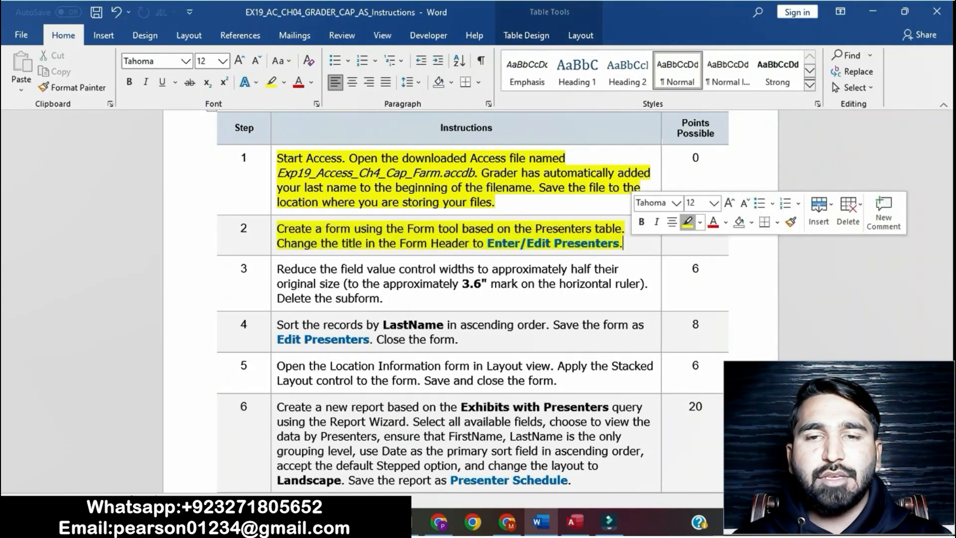
pyautogui.click(623, 243)
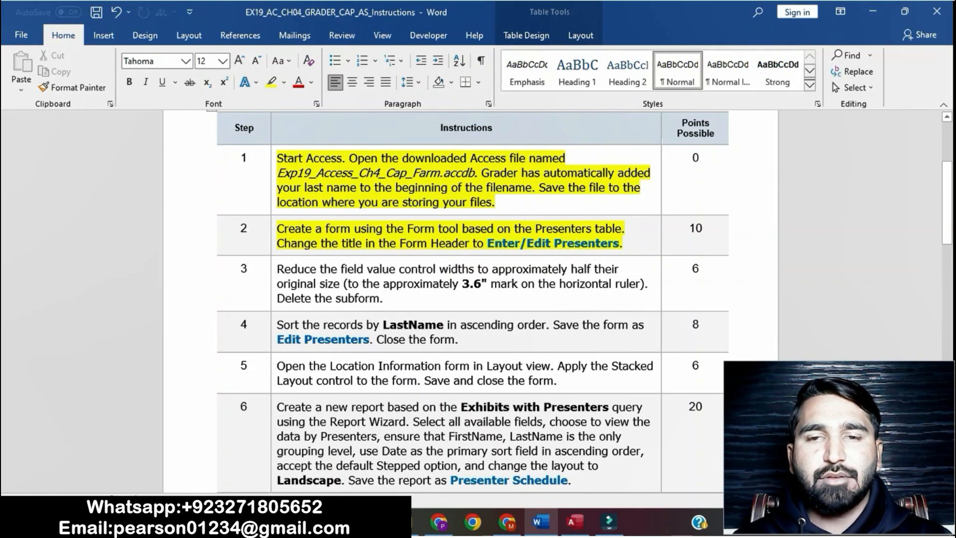
pyautogui.moveTo(624, 243); pyautogui.dragTo(278, 158)
pyautogui.click(330, 229)
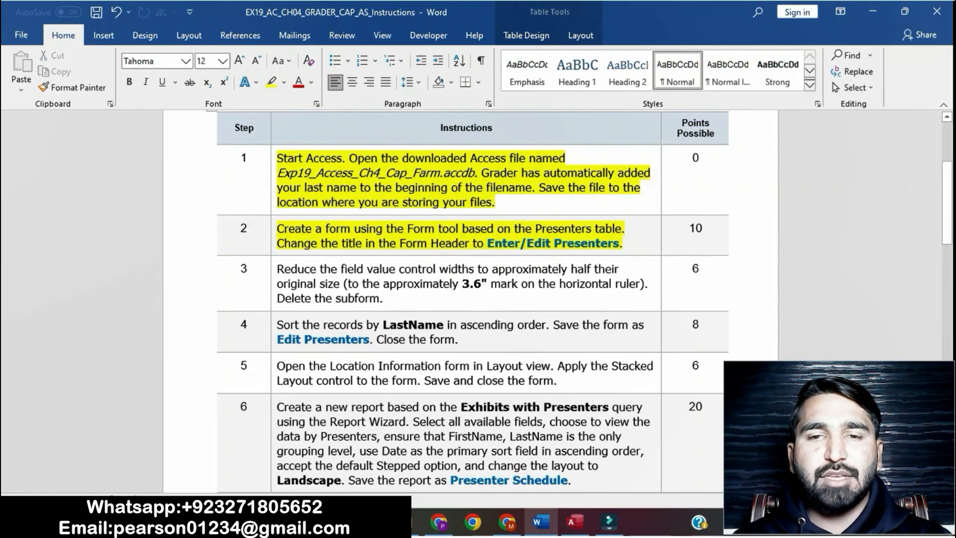
pyautogui.moveTo(625, 229); pyautogui.dragTo(278, 158)
pyautogui.click(484, 244)
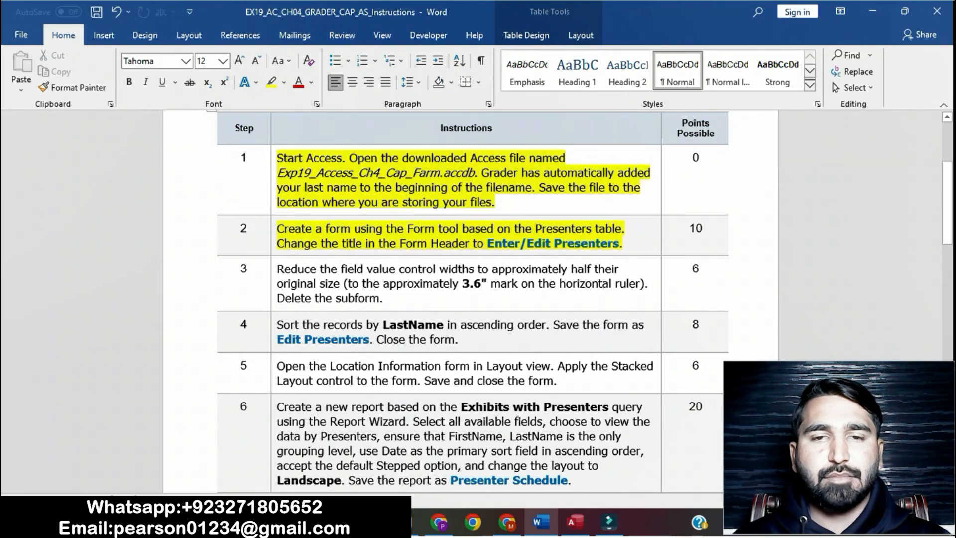
pyautogui.moveTo(621, 229); pyautogui.dragTo(277, 229)
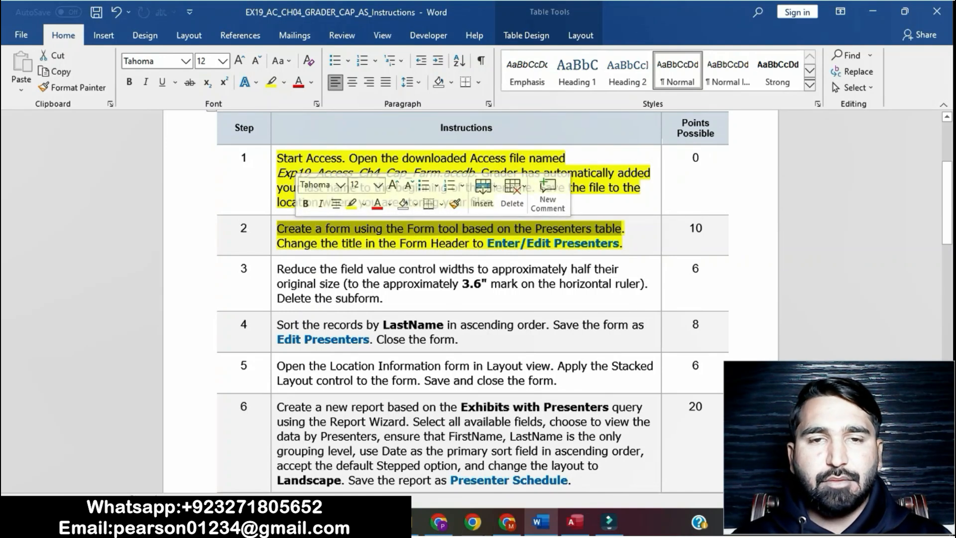
# Switch to Access and create a new form from the Presenters table with the Form tool
pyautogui.click(574, 521)
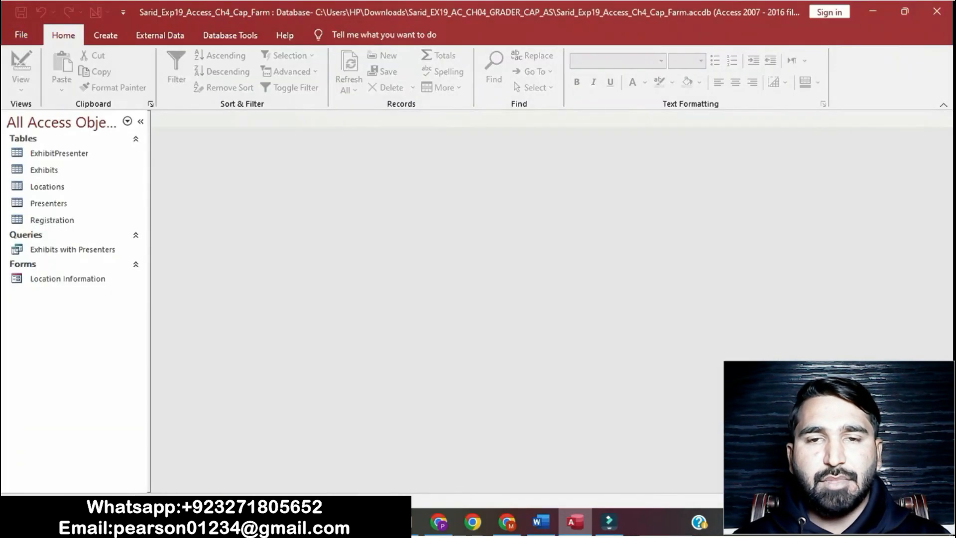
pyautogui.click(74, 203)
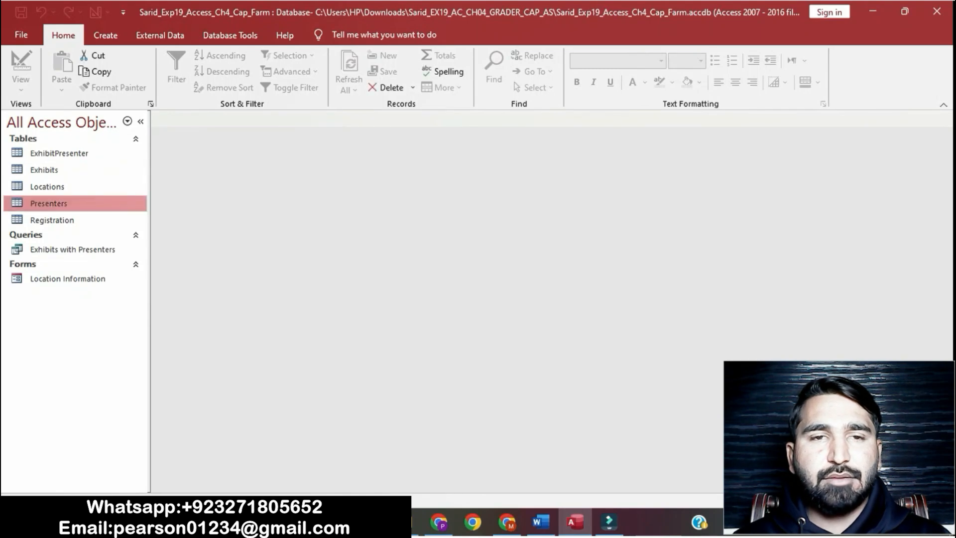
pyautogui.click(105, 35)
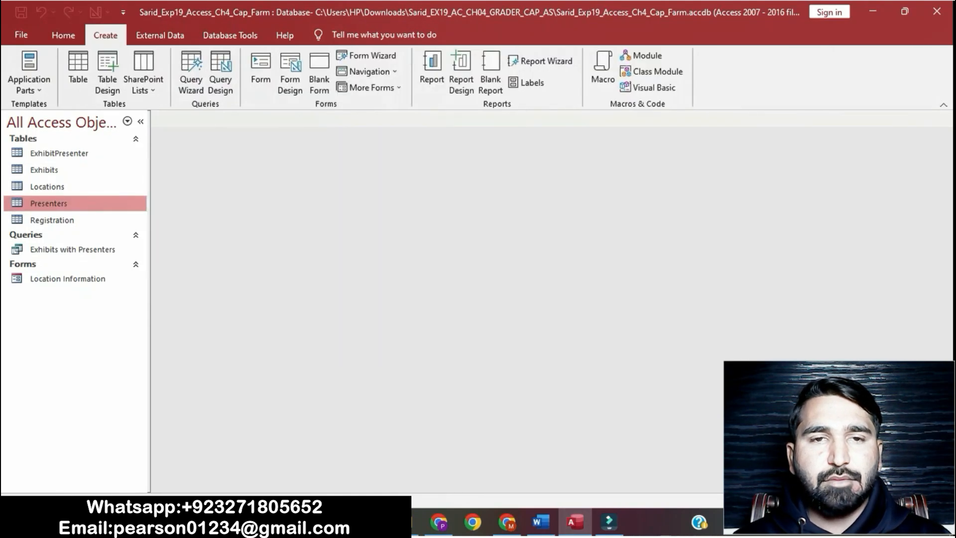
pyautogui.click(261, 70)
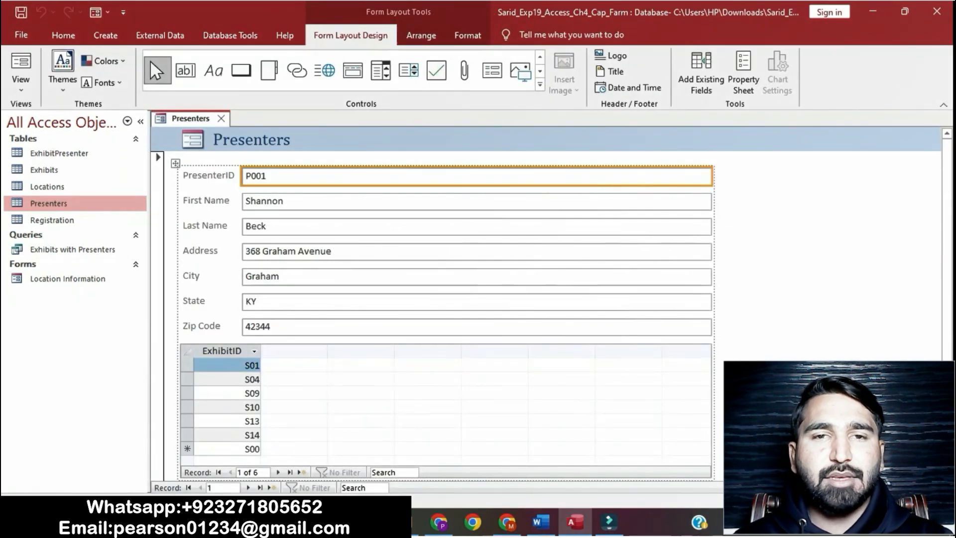
# Copy the title text Enter/Edit Presenters from the step 2 instructions
pyautogui.click(541, 522)
pyautogui.click(541, 522)
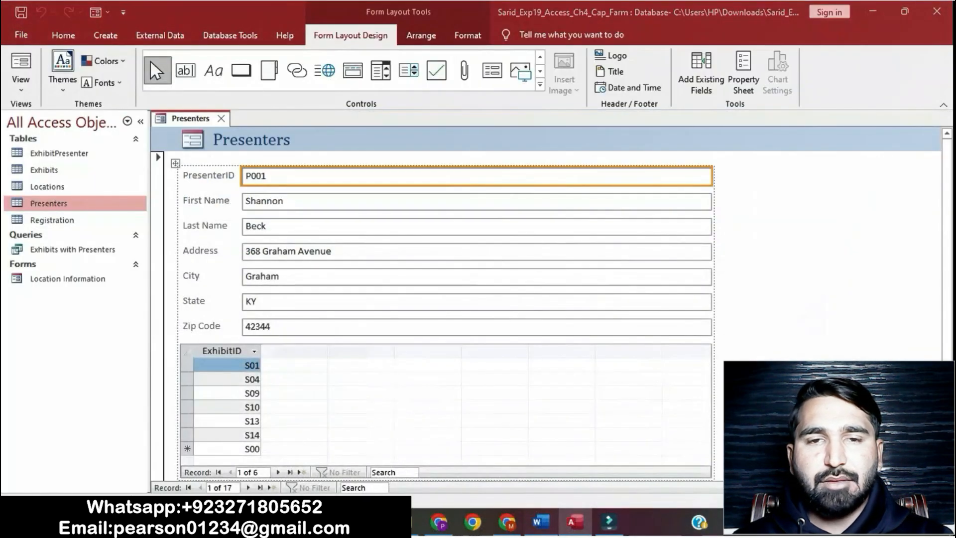
pyautogui.click(541, 522)
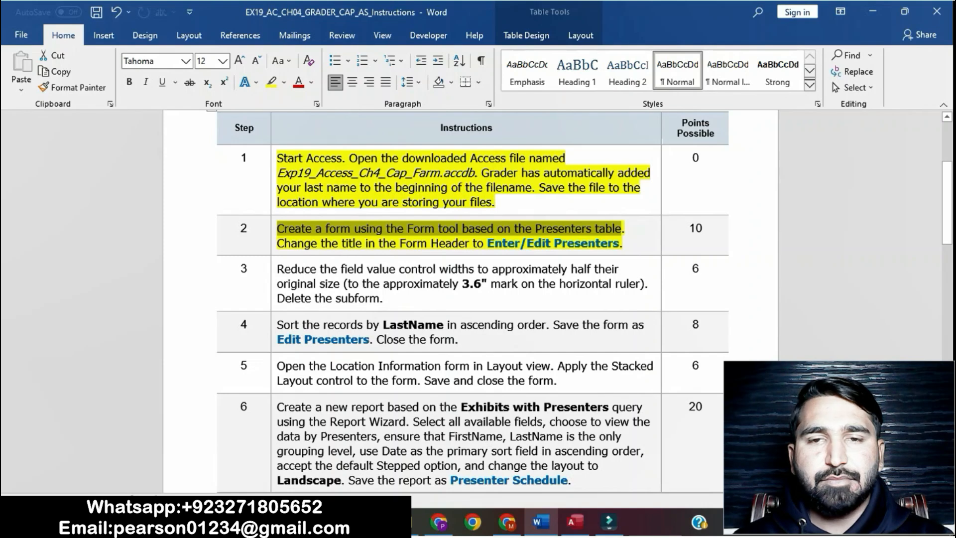
pyautogui.click(281, 243)
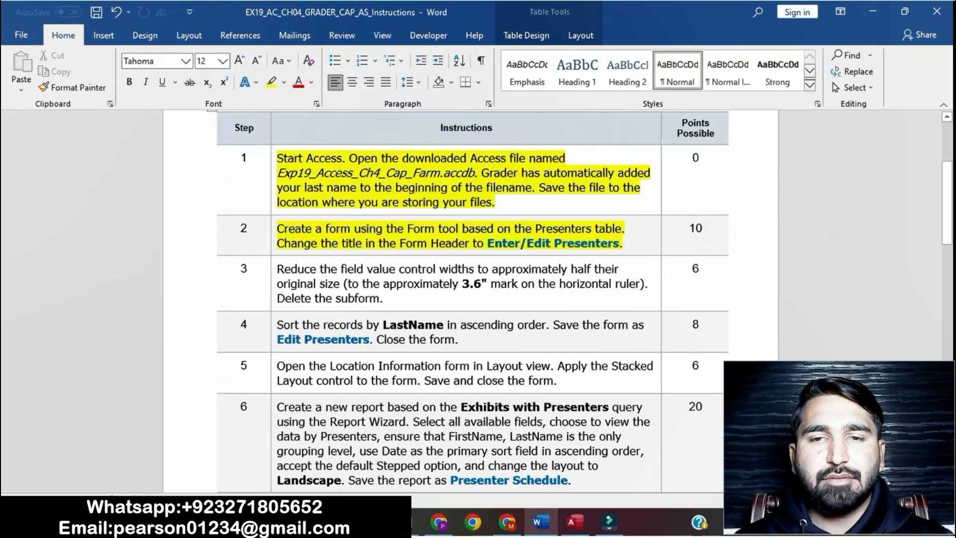
pyautogui.moveTo(487, 243); pyautogui.dragTo(620, 244)
pyautogui.hotkey('ctrl', 'c')
# Replace the form header title with Enter/Edit Presenters
pyautogui.hotkey('alt', 'Tab')
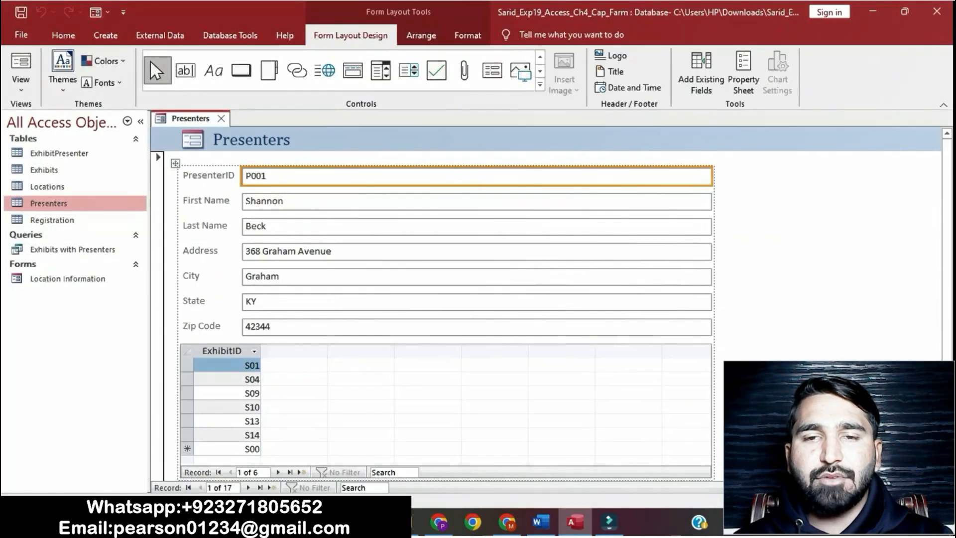
pyautogui.doubleClick(252, 140)
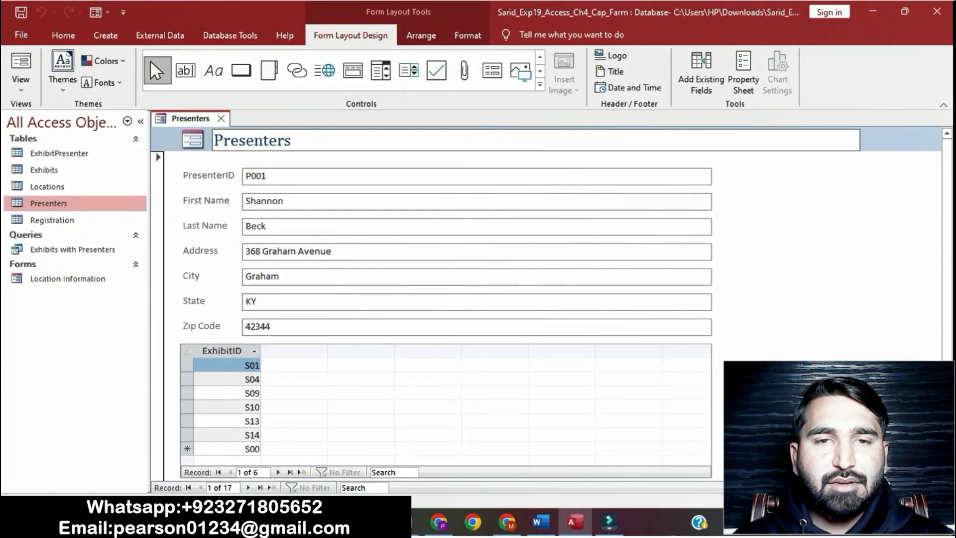
pyautogui.hotkey('ctrl', 'a')
pyautogui.hotkey('ctrl', 'v')
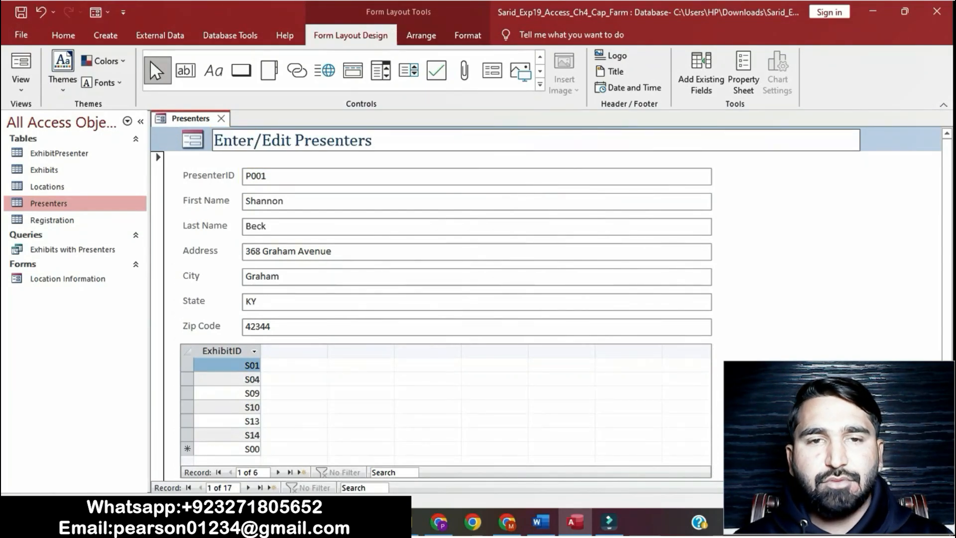
pyautogui.press('Return')
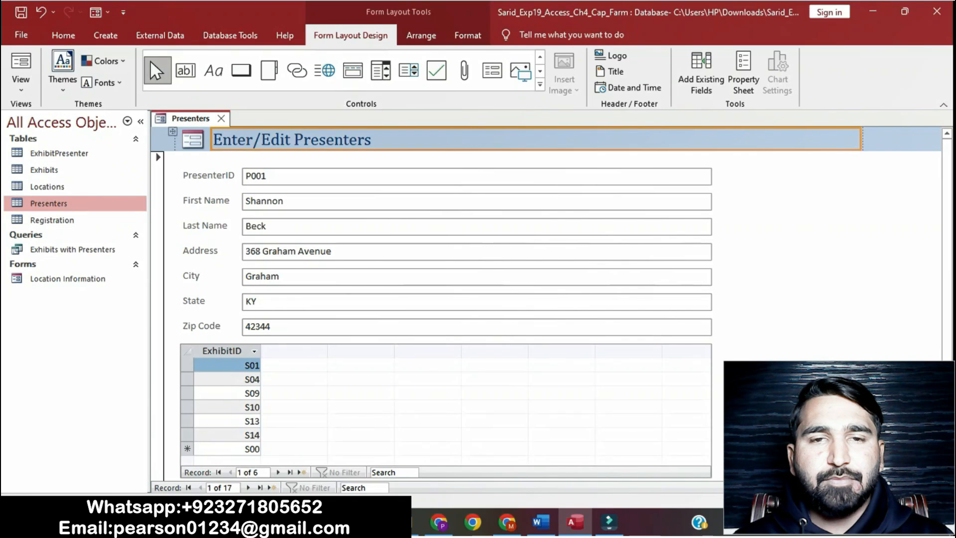
# Highlight the step 3 instructions in yellow
pyautogui.click(802, 239)
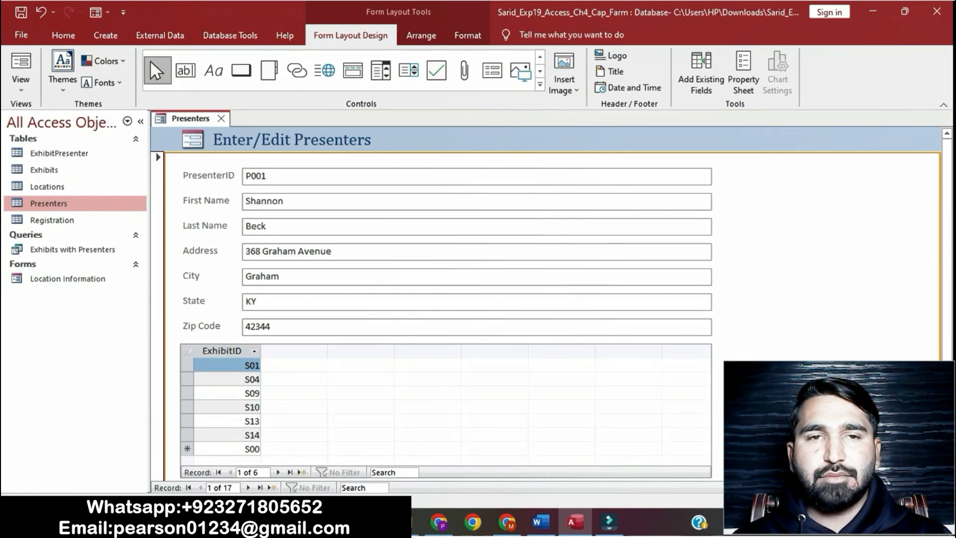
pyautogui.click(541, 522)
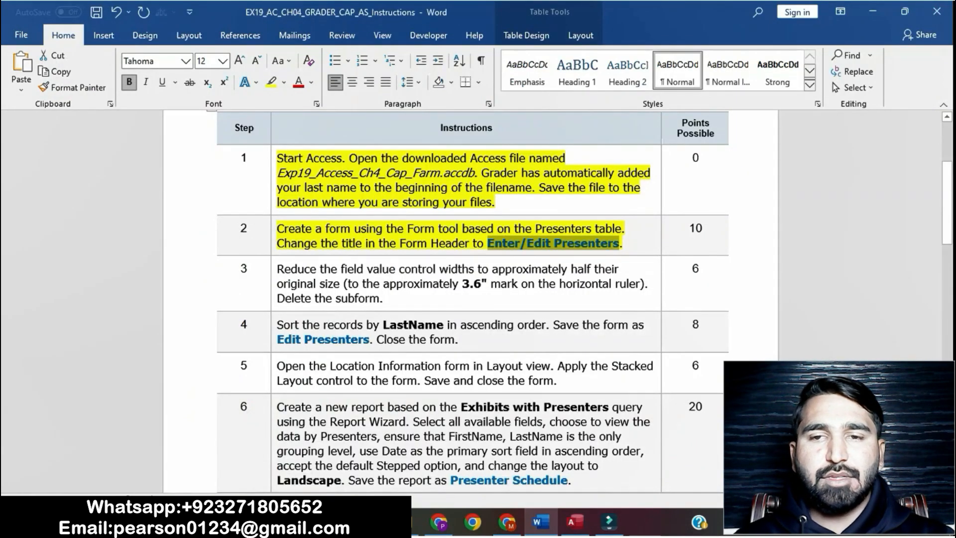
pyautogui.click(432, 243)
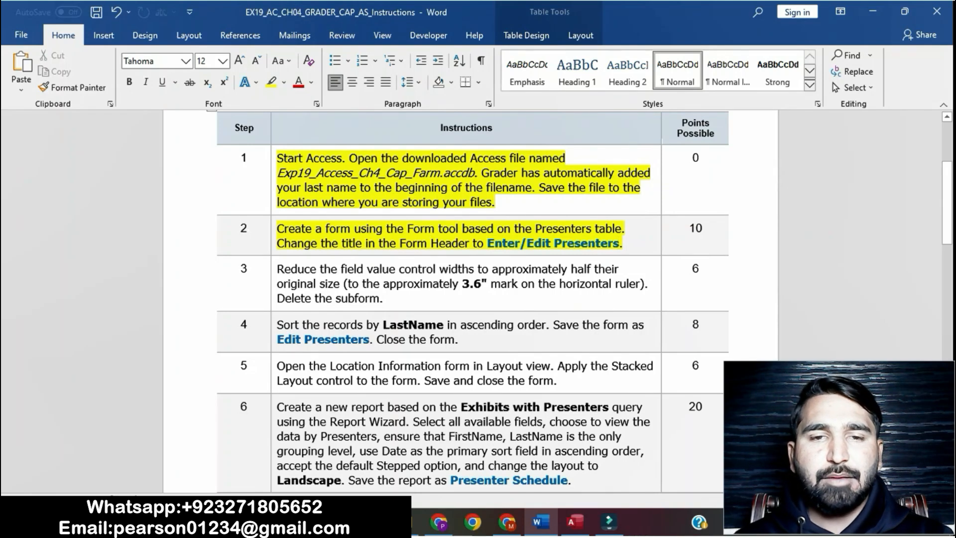
pyautogui.moveTo(278, 269); pyautogui.dragTo(383, 298)
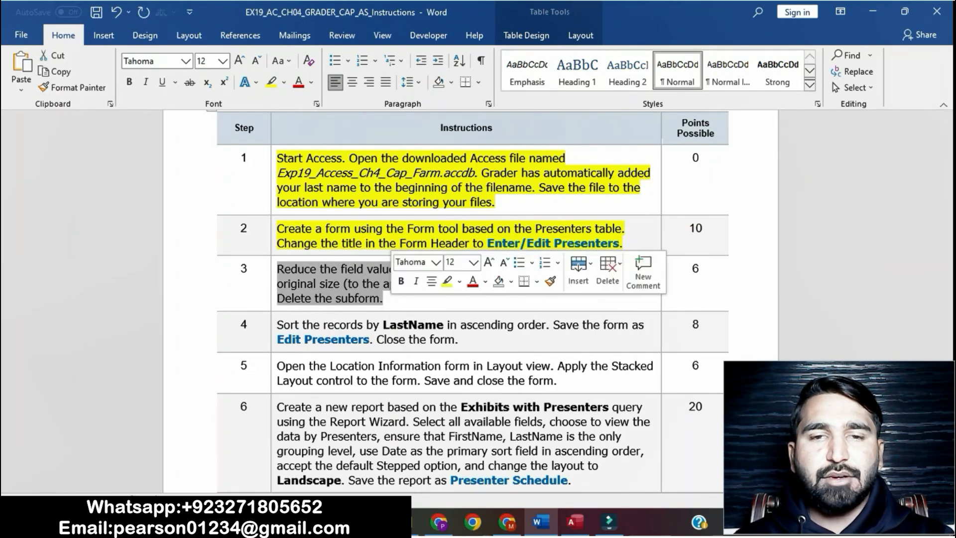
pyautogui.click(447, 282)
pyautogui.click(349, 283)
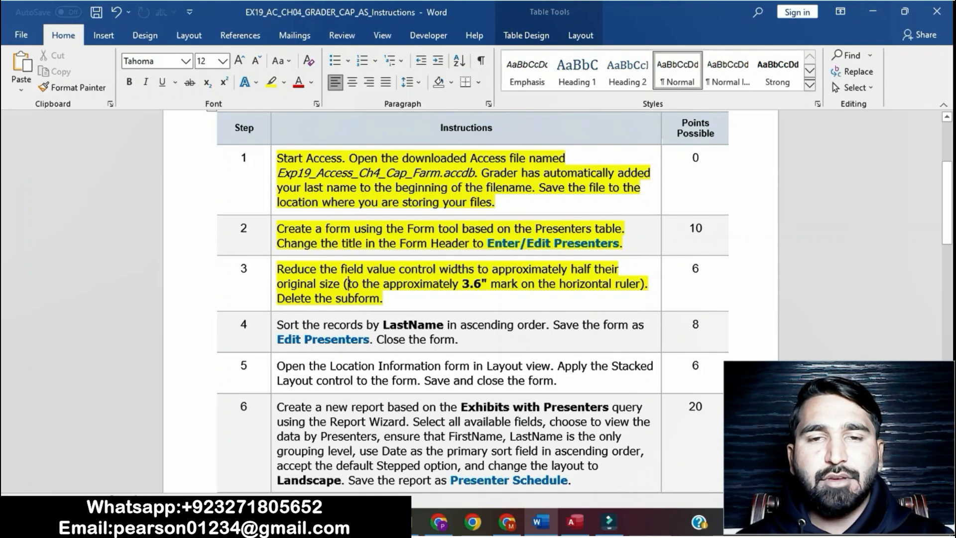
pyautogui.moveTo(277, 269); pyautogui.dragTo(649, 284)
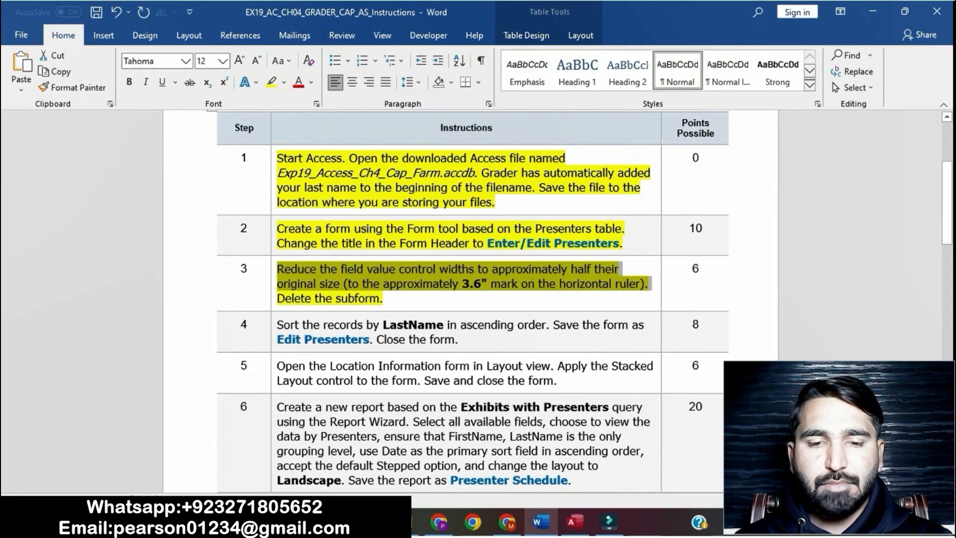
# Open the field list and then the Property Sheet for the form's PresenterID text box
pyautogui.click(575, 522)
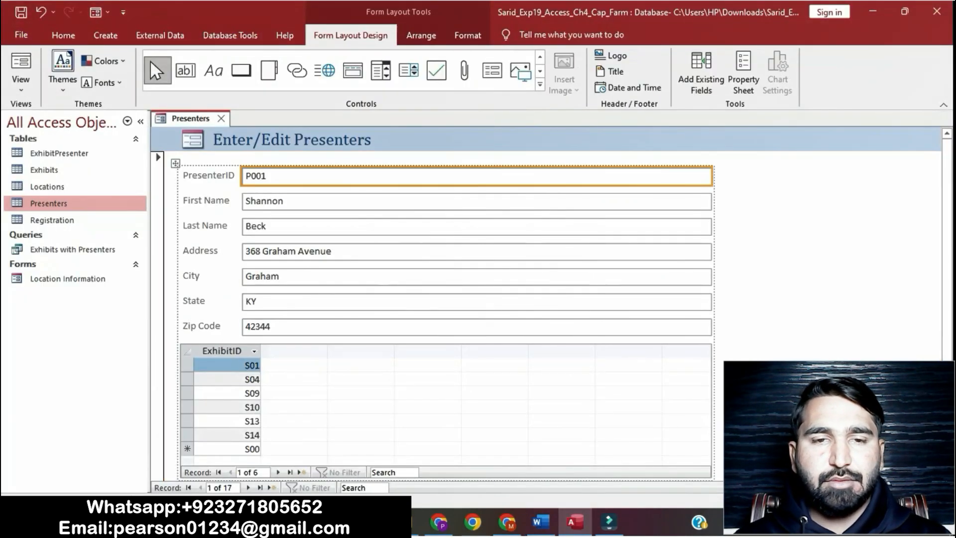
pyautogui.click(701, 70)
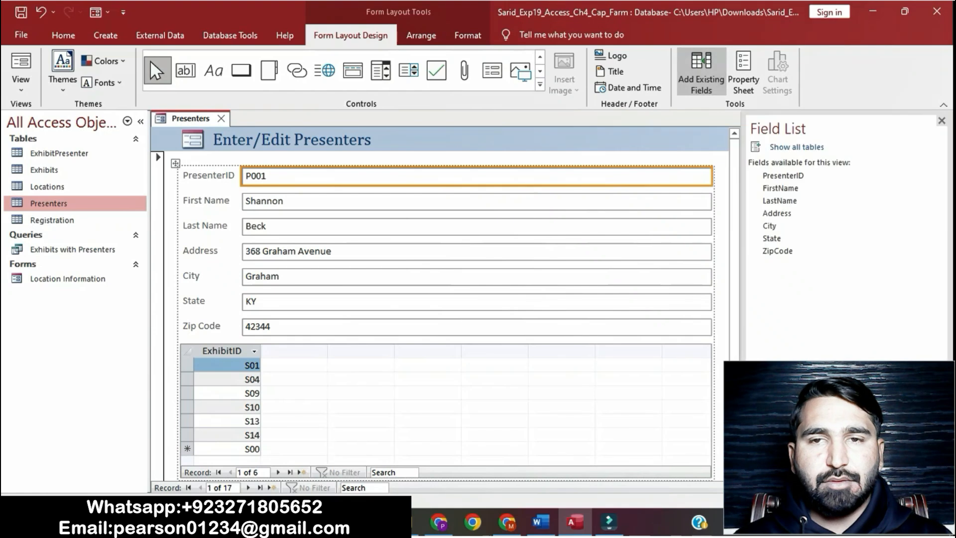
pyautogui.click(744, 69)
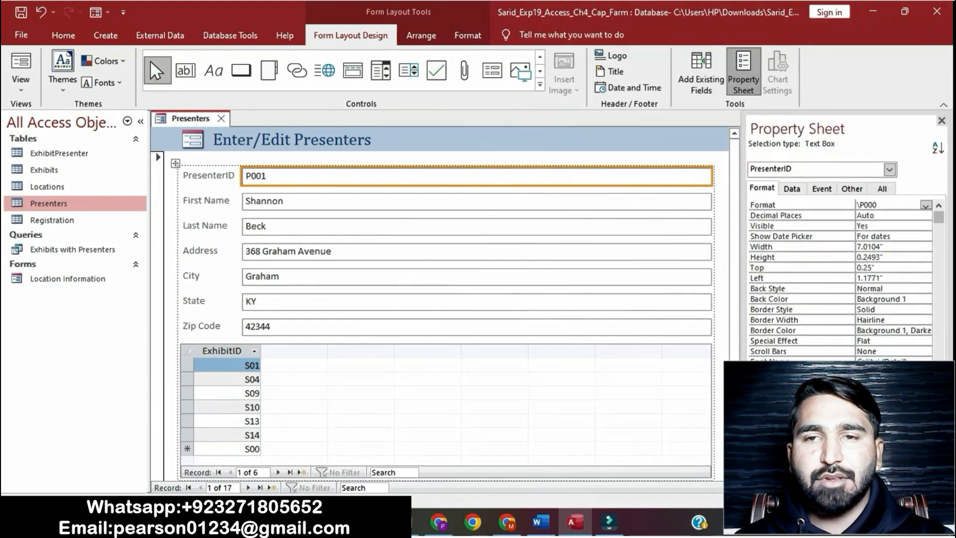
pyautogui.click(541, 521)
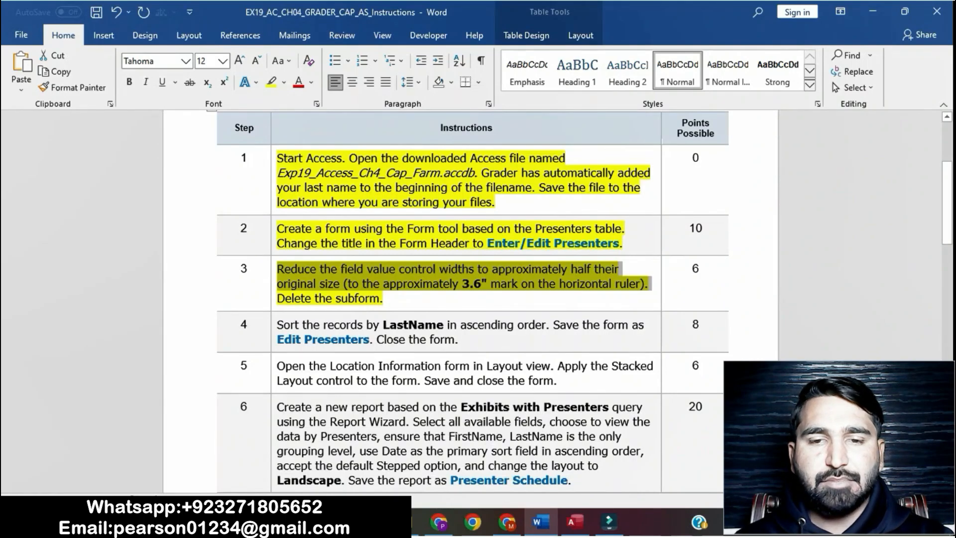
# Set the PresenterID text box width to 3.6" to halve the field value controls, then close the Property Sheet
pyautogui.click(575, 521)
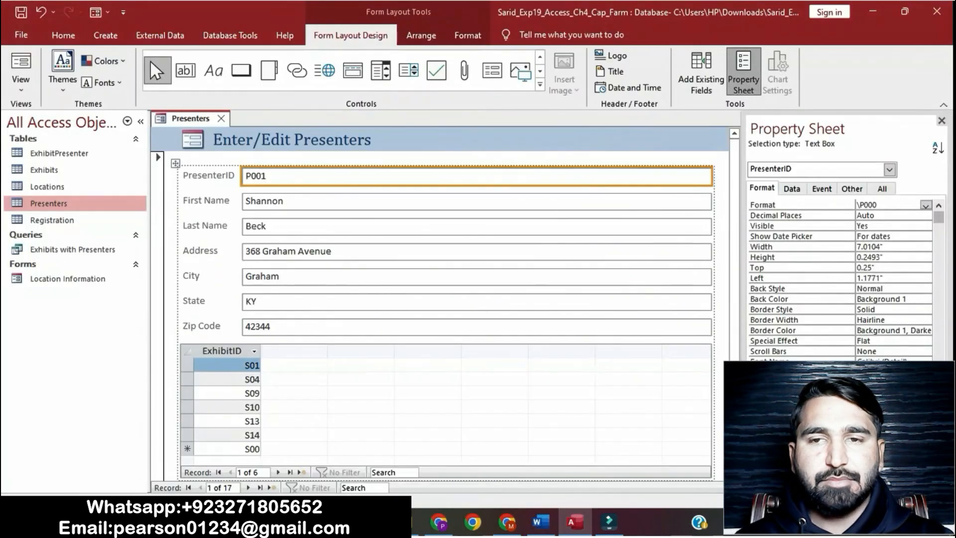
pyautogui.click(883, 247)
pyautogui.press('BackSpace')
pyautogui.press('BackSpace')
pyautogui.press('BackSpace')
pyautogui.press('BackSpace')
pyautogui.press('BackSpace')
pyautogui.press('BackSpace')
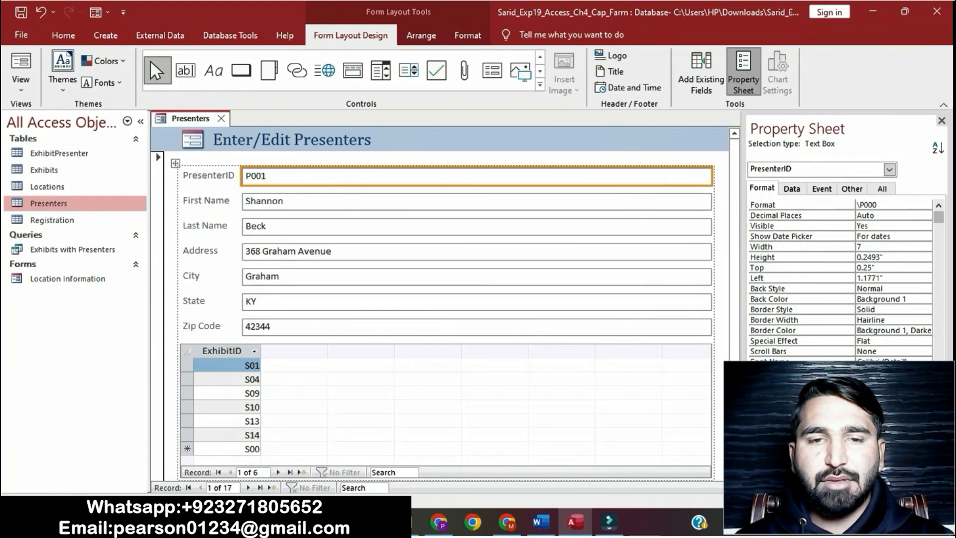
pyautogui.press('BackSpace')
pyautogui.write('3.6')
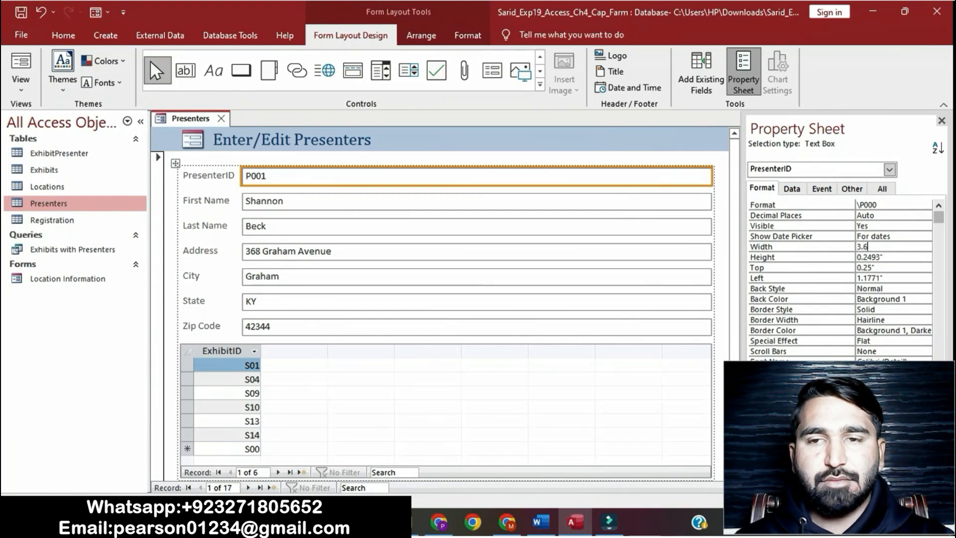
pyautogui.press('Return')
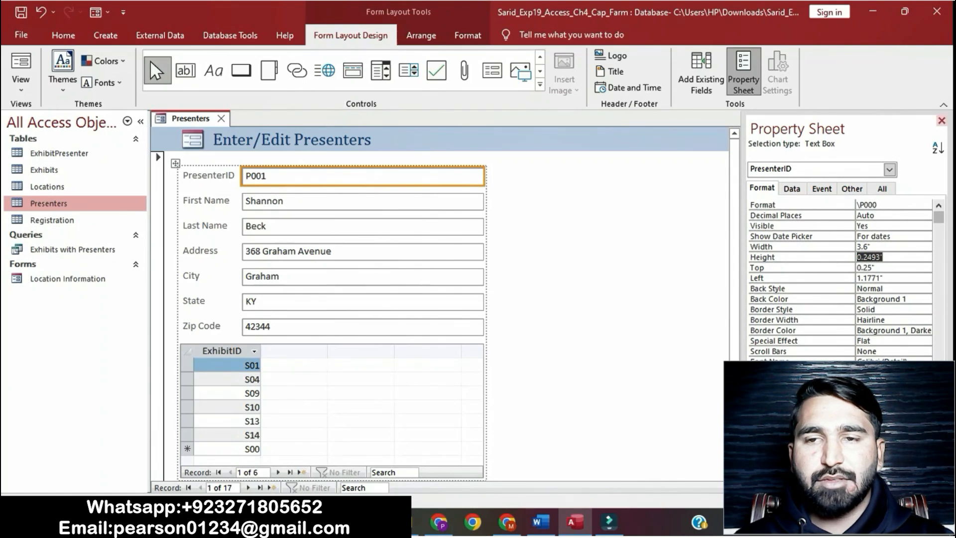
pyautogui.click(941, 121)
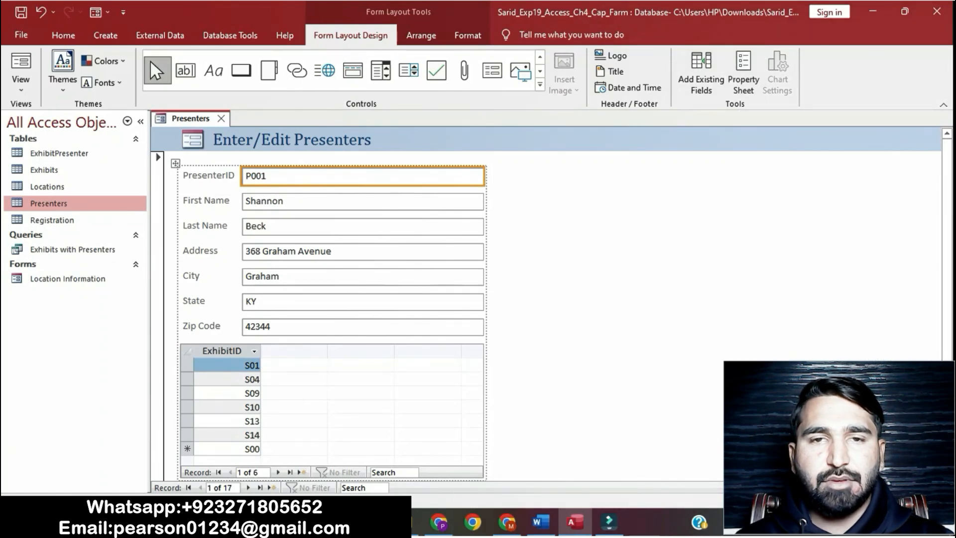
pyautogui.click(187, 352)
pyautogui.press('Delete')
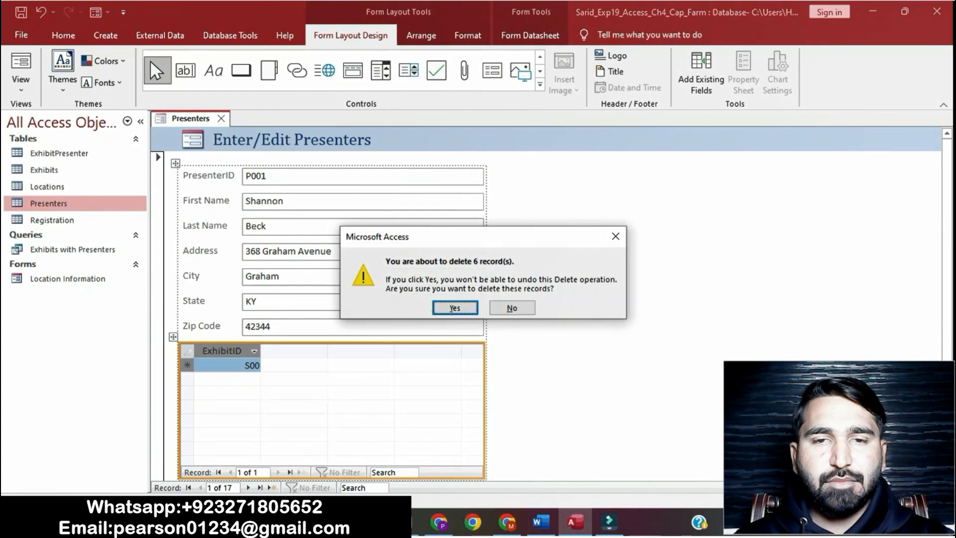
pyautogui.click(616, 236)
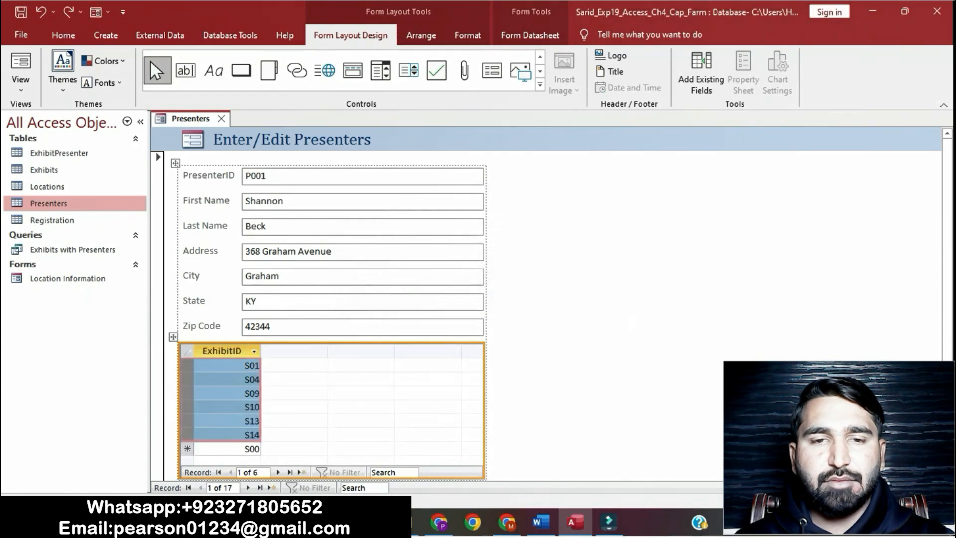
# Delete the ExhibitID subform from the Presenters form
pyautogui.hotkey('ctrl', 'a')
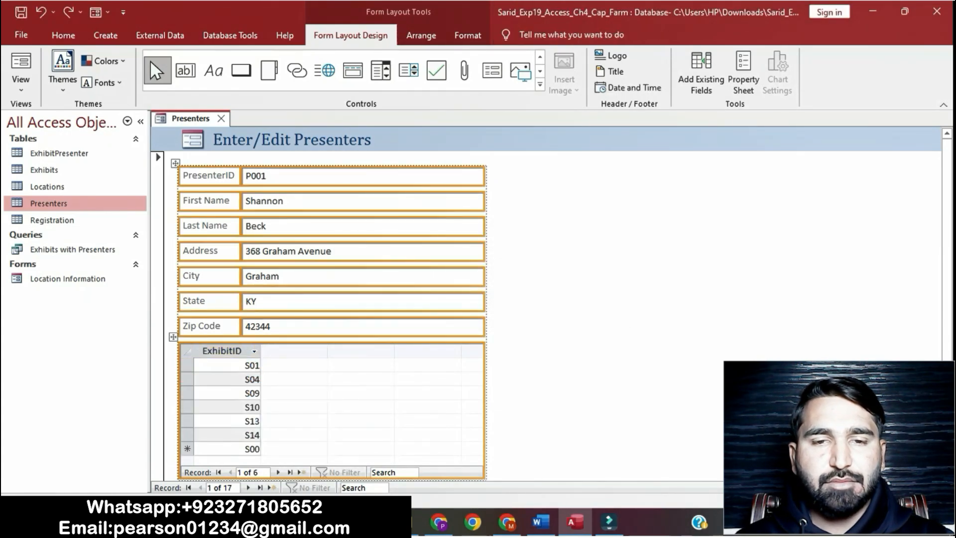
pyautogui.click(608, 249)
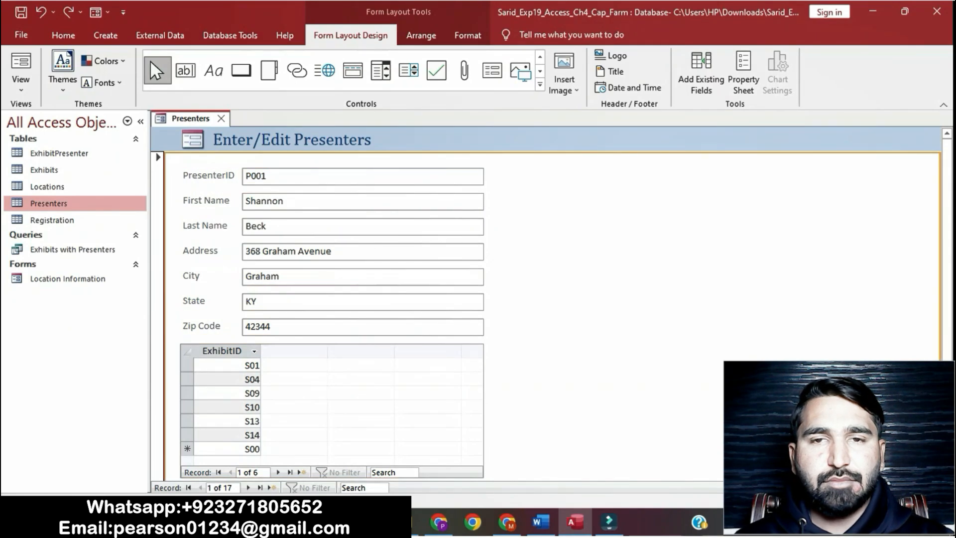
pyautogui.click(368, 412)
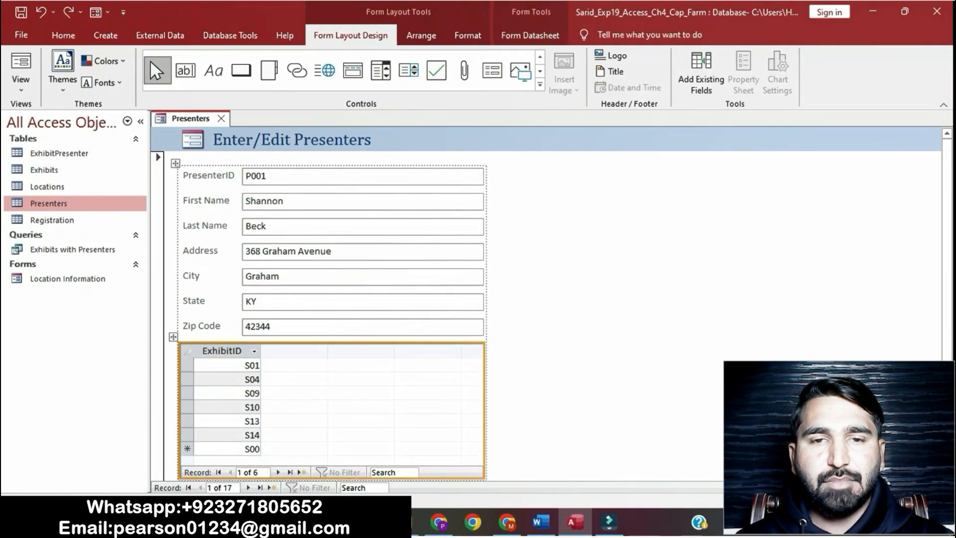
pyautogui.press('Delete')
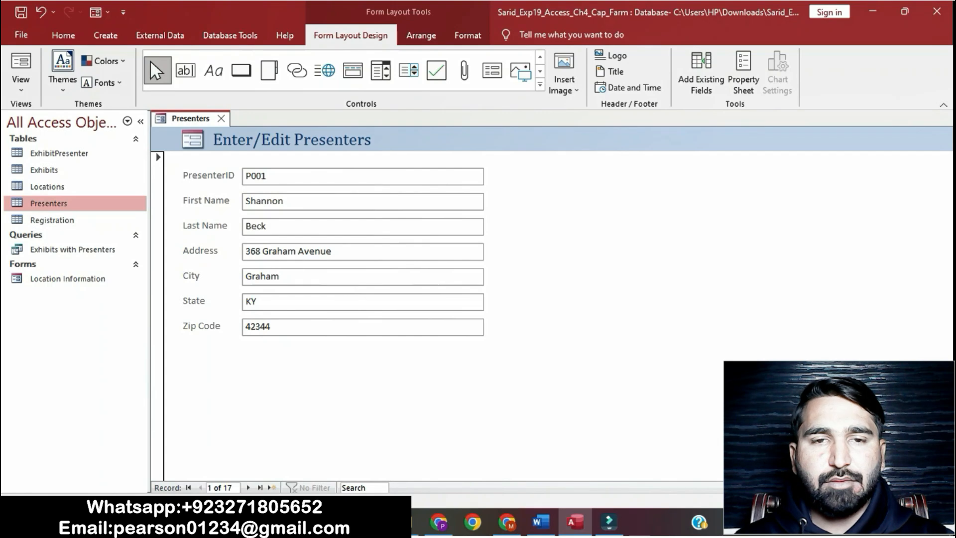
# Highlight the step 4 instructions in yellow in the Word document
pyautogui.click(541, 522)
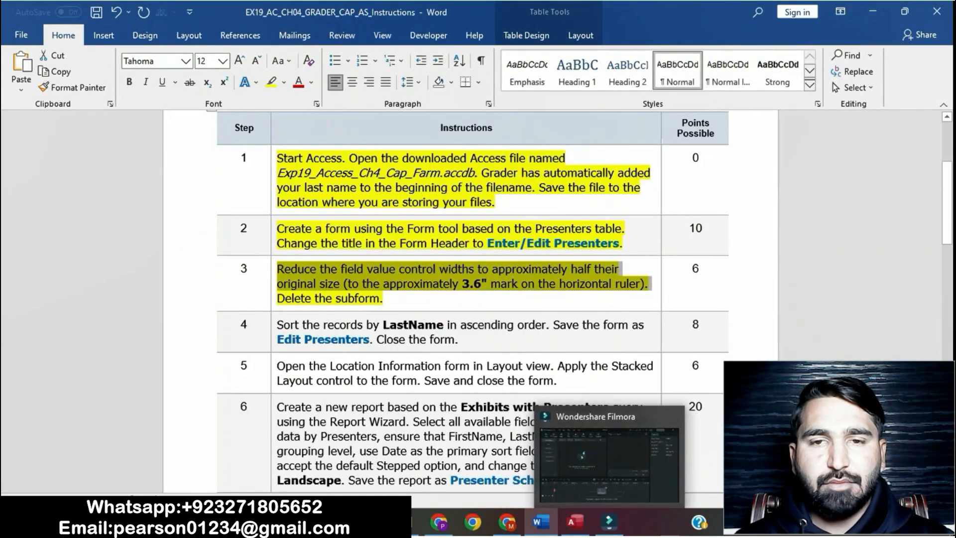
pyautogui.click(385, 299)
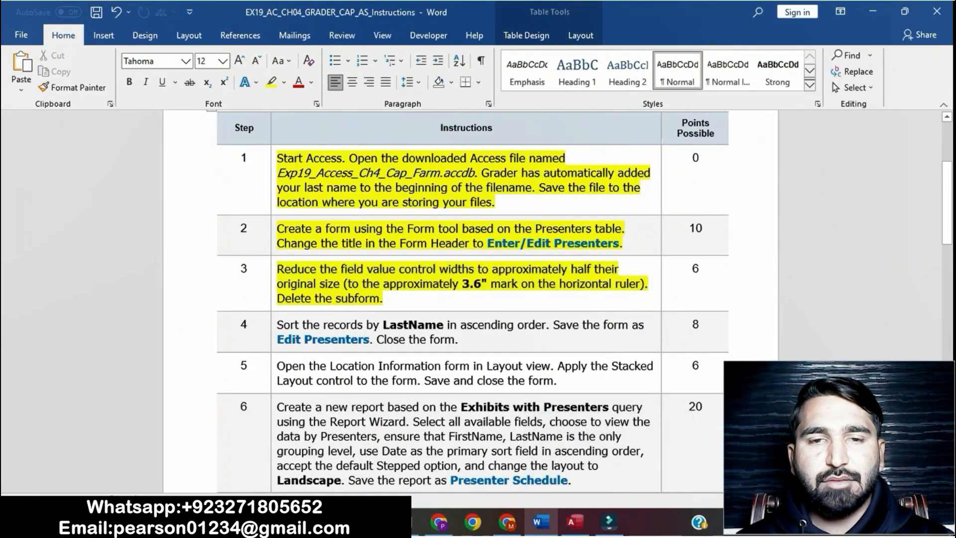
pyautogui.moveTo(277, 325); pyautogui.dragTo(457, 339)
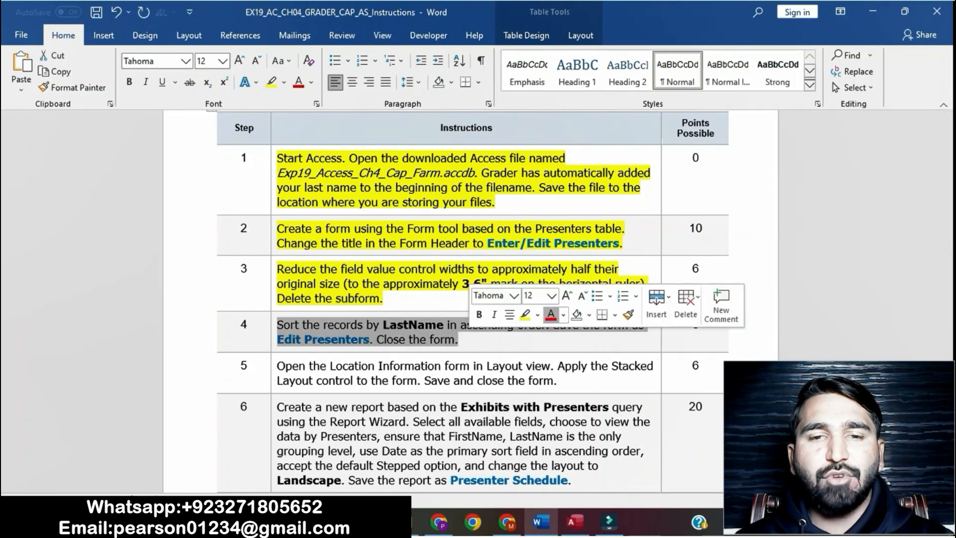
pyautogui.click(525, 315)
# Sort the form's records by LastName in ascending order
pyautogui.moveTo(947, 204); pyautogui.dragTo(947, 228)
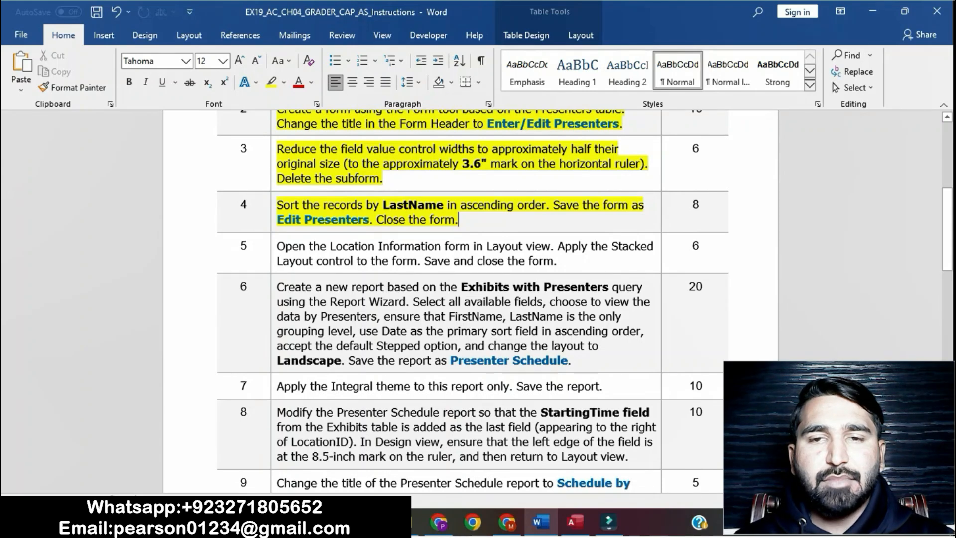
pyautogui.moveTo(277, 205); pyautogui.dragTo(546, 204)
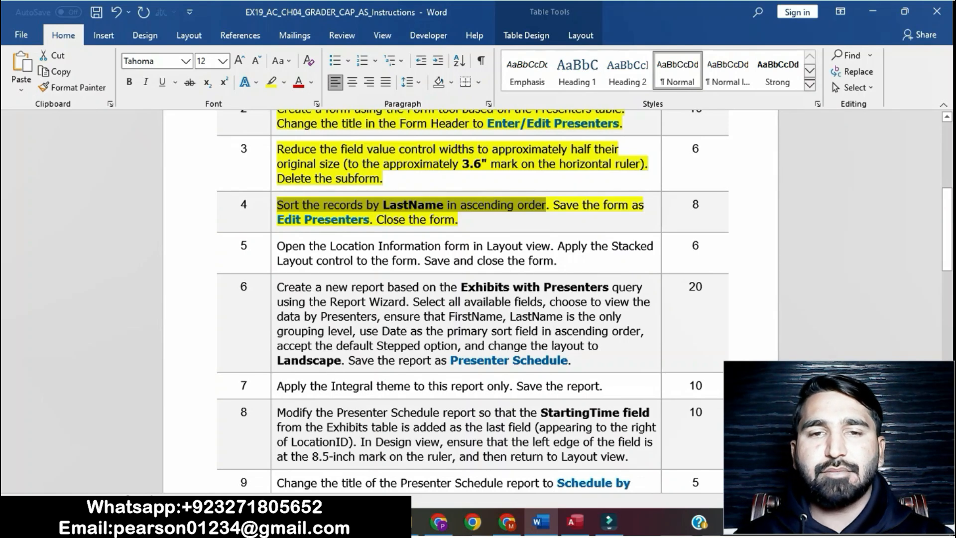
pyautogui.click(575, 522)
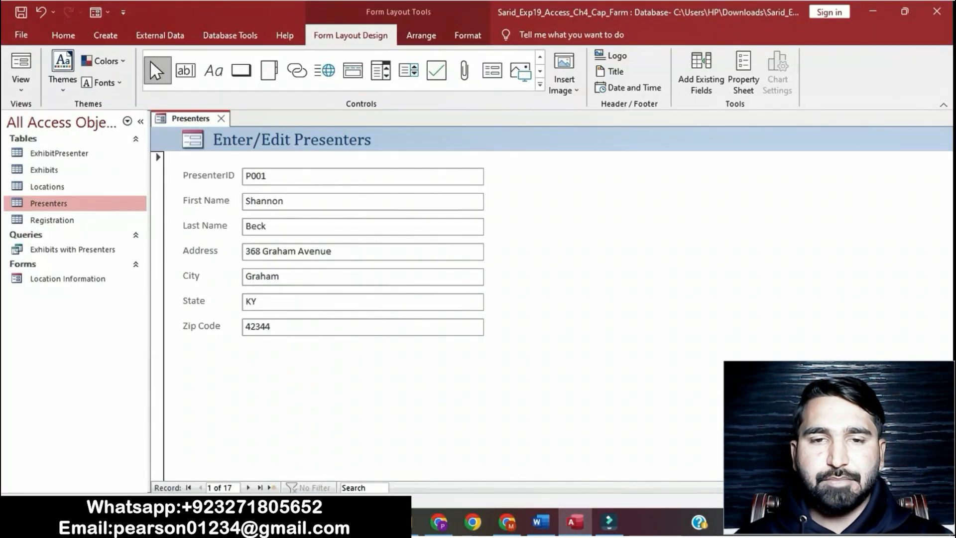
pyautogui.click(363, 226)
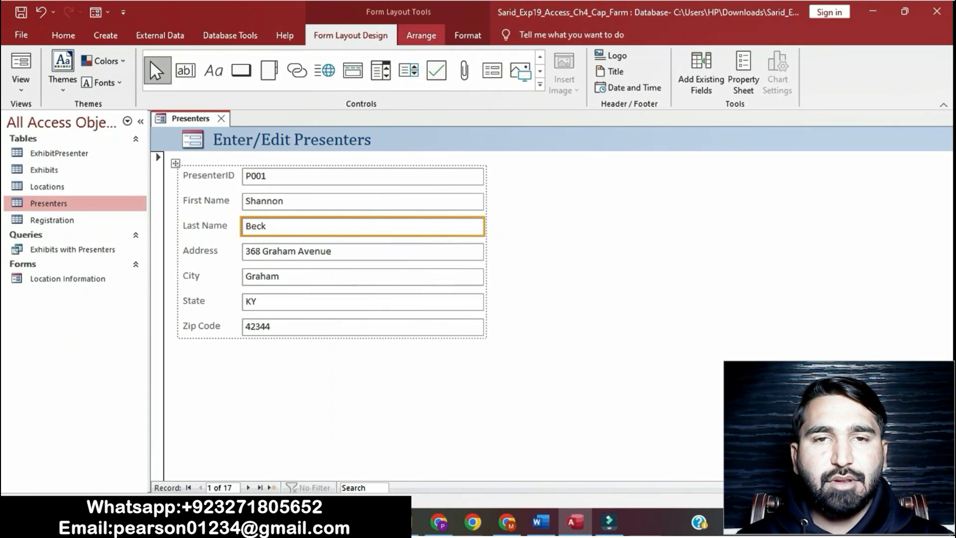
pyautogui.click(422, 35)
pyautogui.click(468, 36)
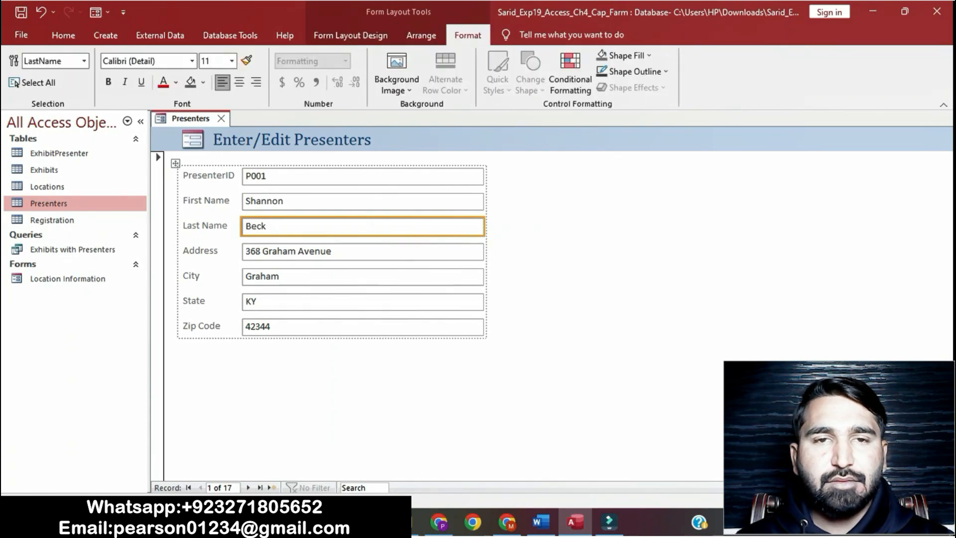
pyautogui.click(351, 36)
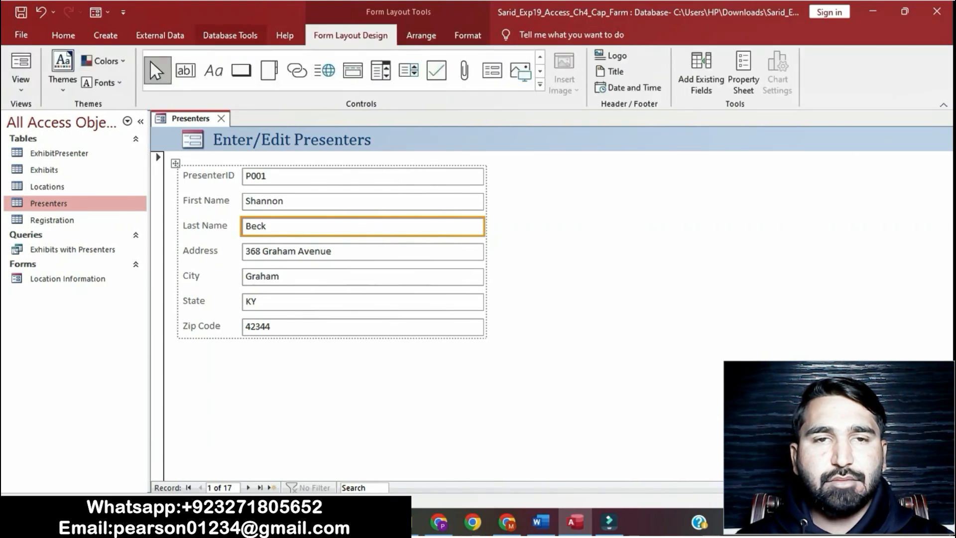
pyautogui.click(230, 35)
pyautogui.click(160, 35)
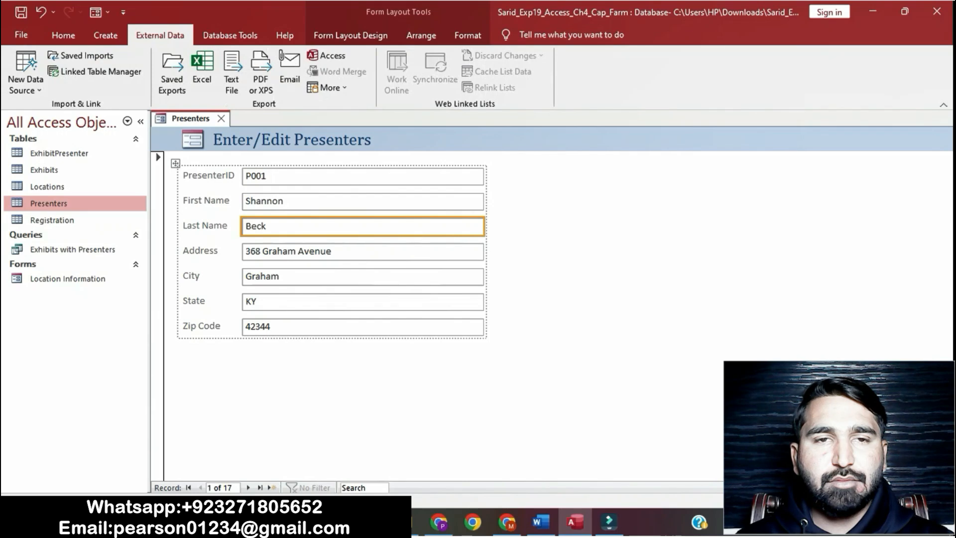
pyautogui.click(106, 35)
pyautogui.click(63, 35)
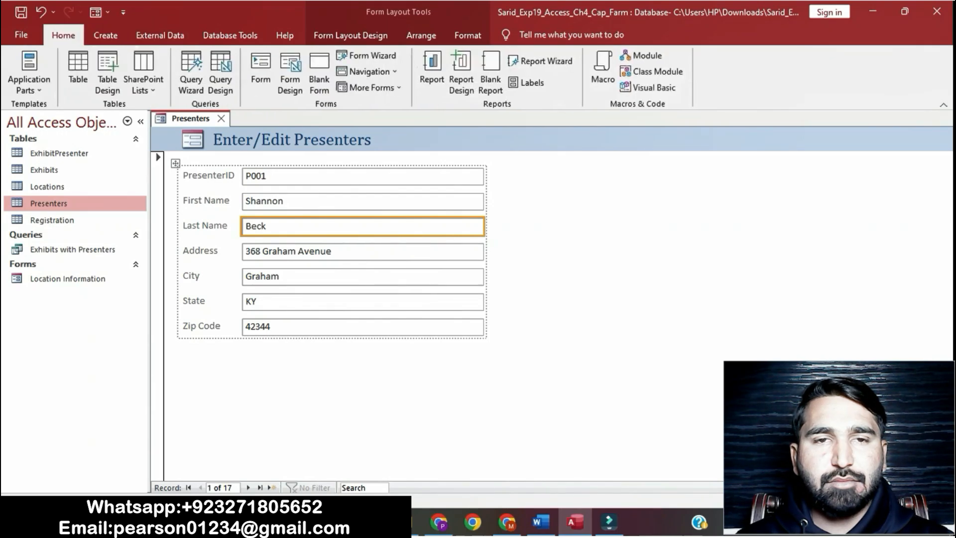
pyautogui.click(219, 56)
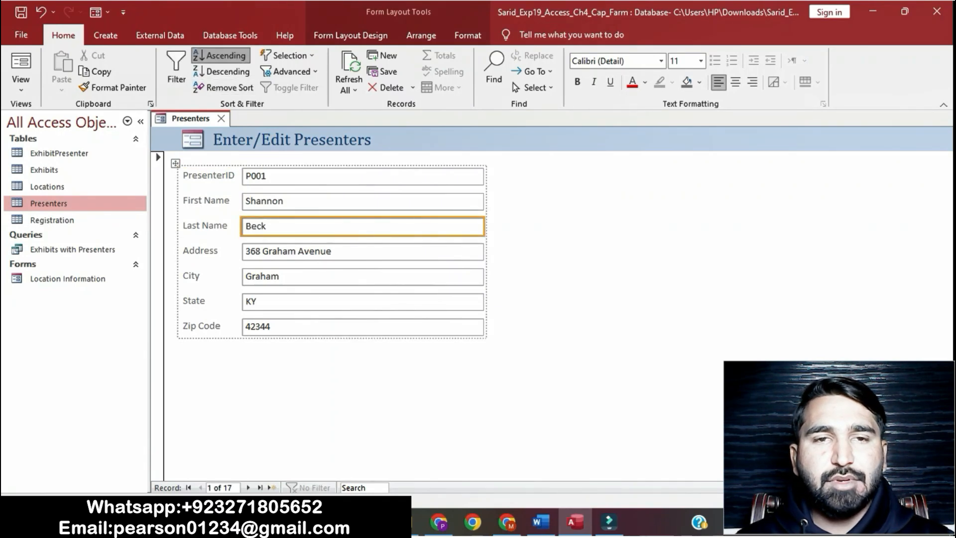
# Copy the name Edit Presenters from the instructions and save the form as Edit Presenters
pyautogui.click(540, 521)
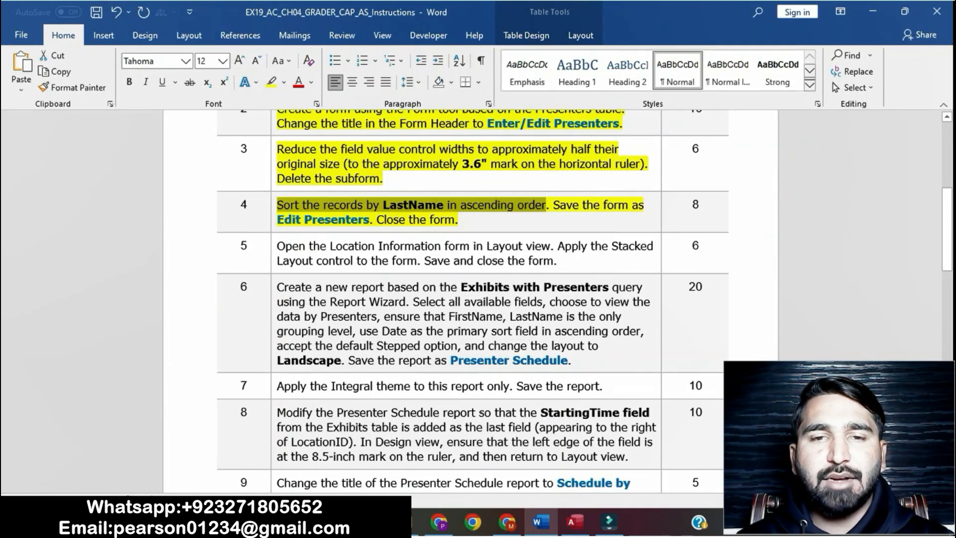
pyautogui.moveTo(277, 219); pyautogui.dragTo(369, 220)
pyautogui.hotkey('ctrl', 'c')
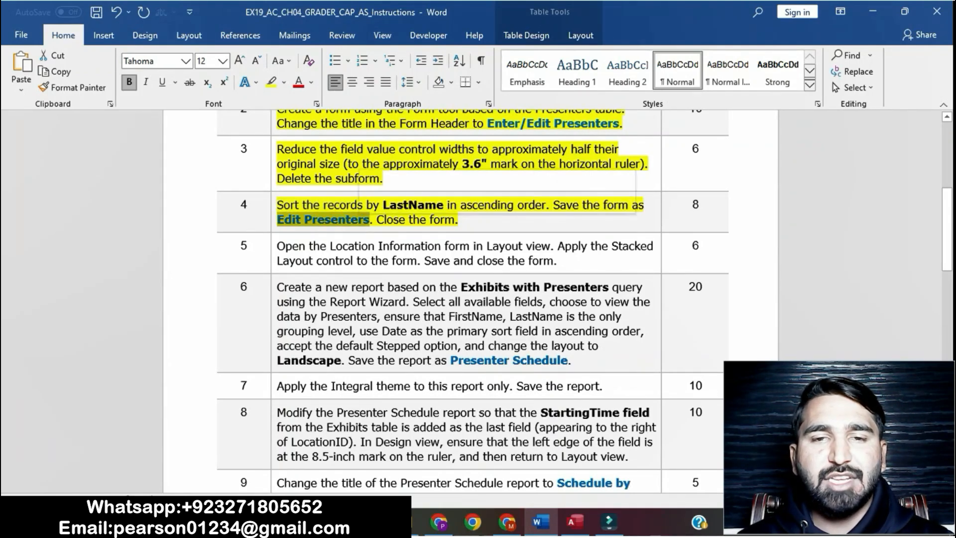
pyautogui.click(575, 522)
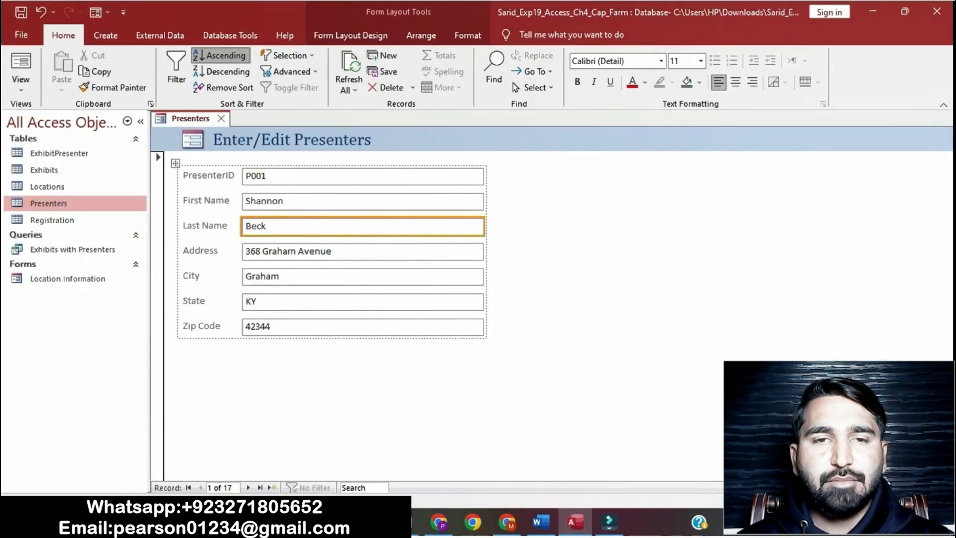
pyautogui.rightClick(198, 119)
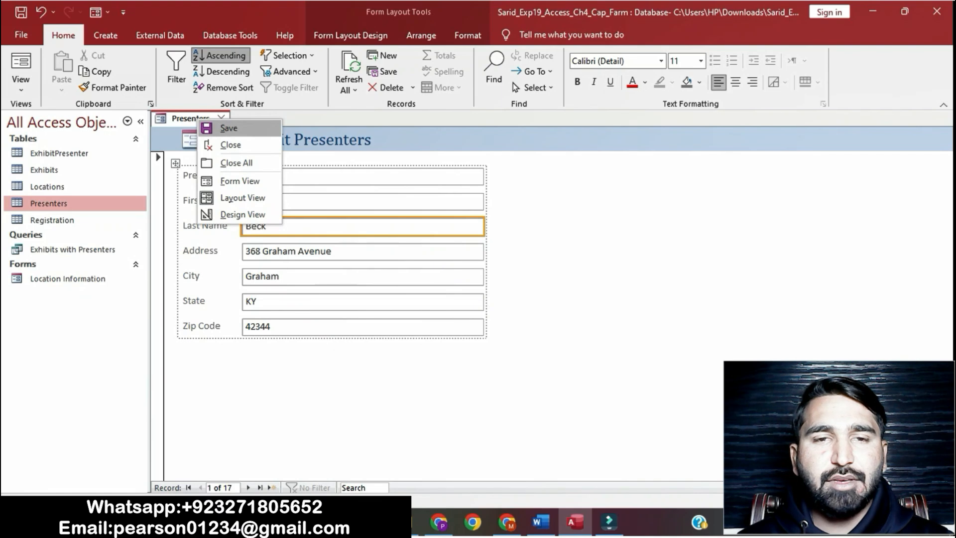
pyautogui.click(228, 128)
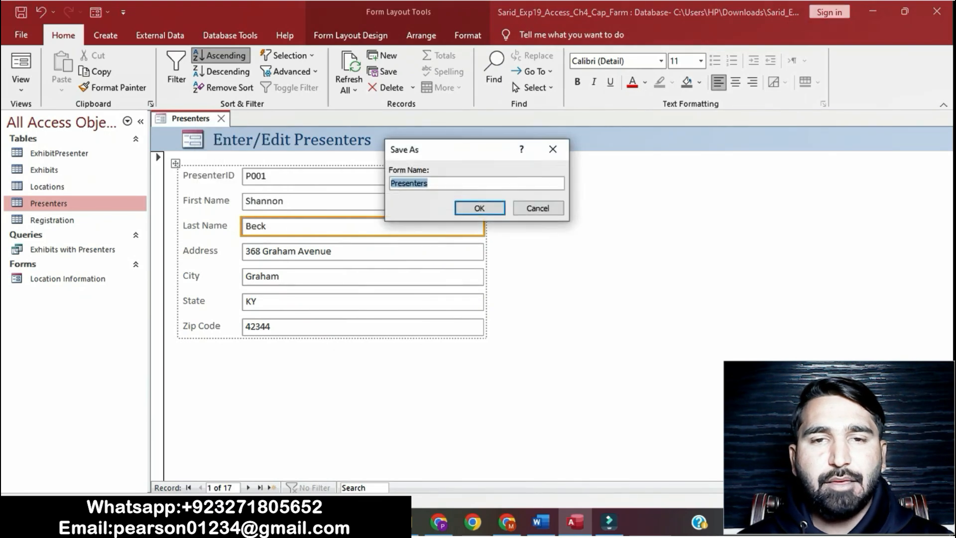
pyautogui.hotkey('ctrl', 'v')
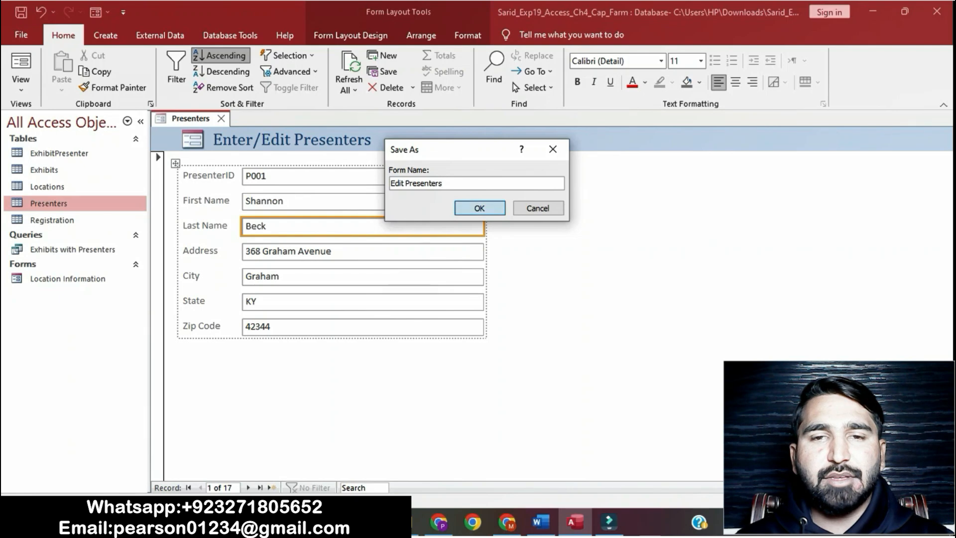
pyautogui.press('Return')
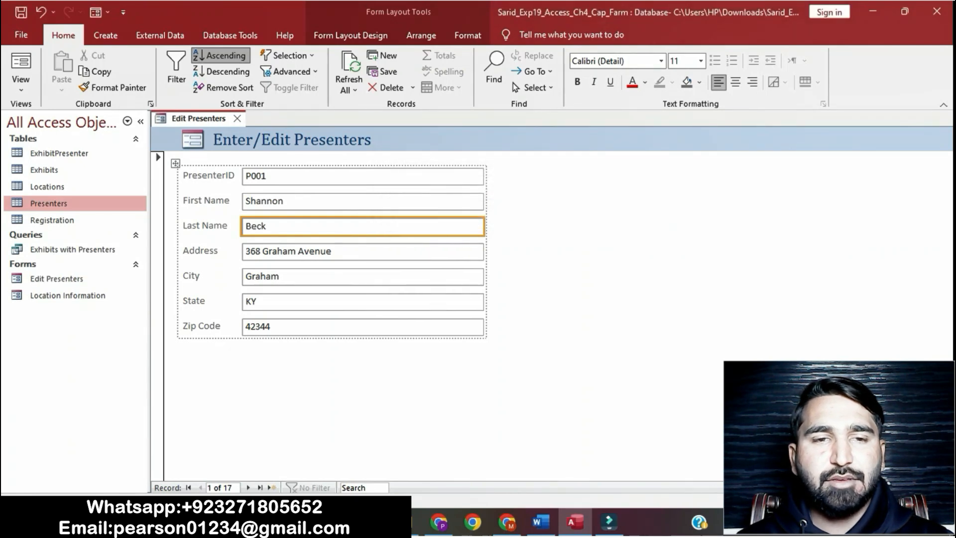
# Save and close the Edit Presenters form as the step 4 instructions require
pyautogui.click(541, 522)
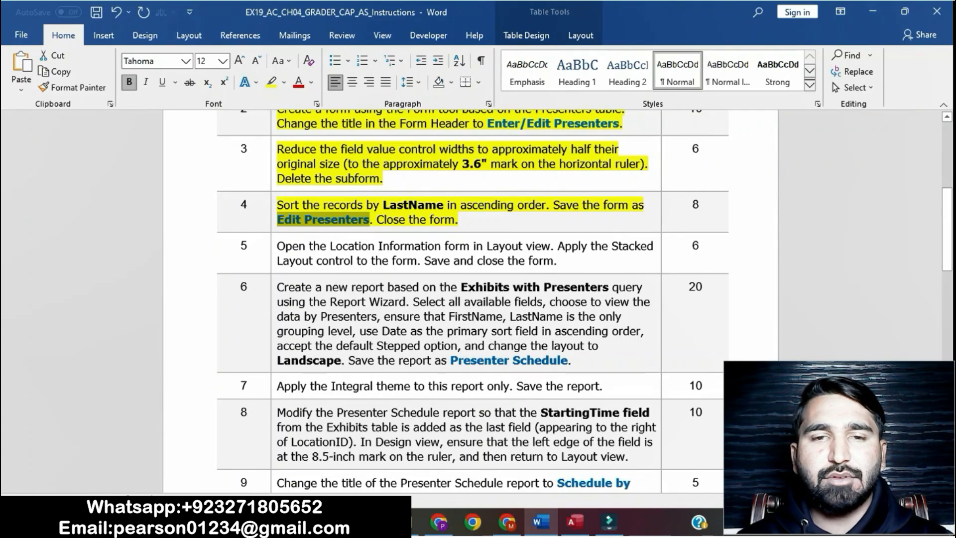
pyautogui.moveTo(377, 220); pyautogui.dragTo(456, 220)
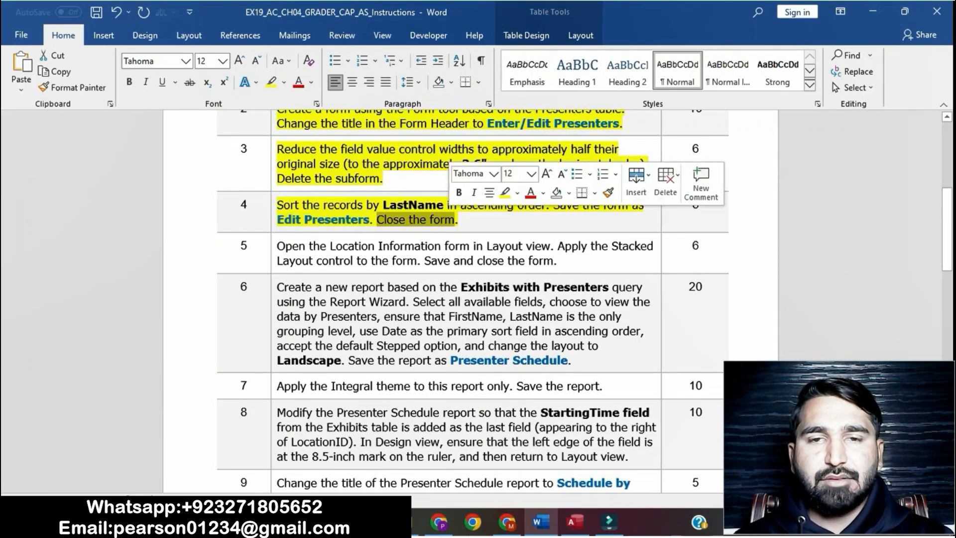
pyautogui.click(574, 522)
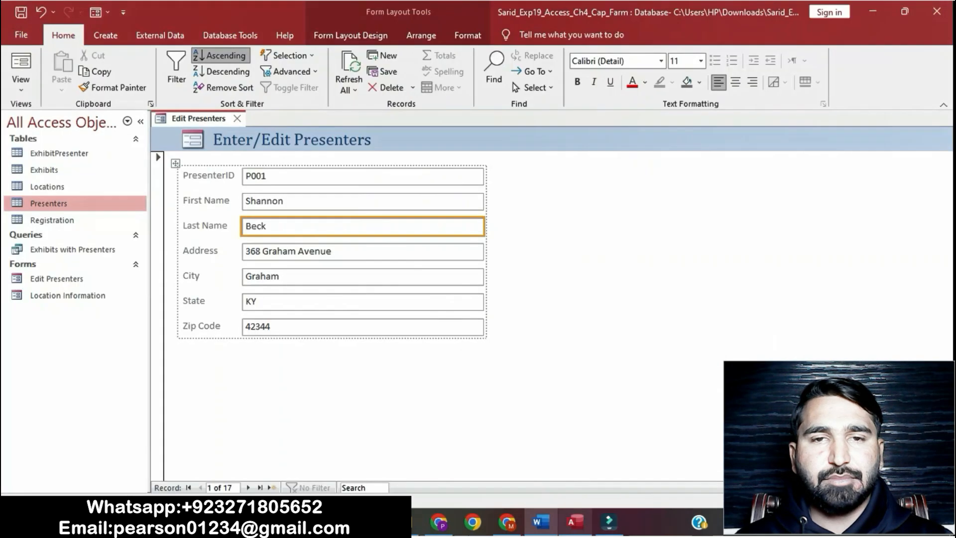
pyautogui.rightClick(203, 120)
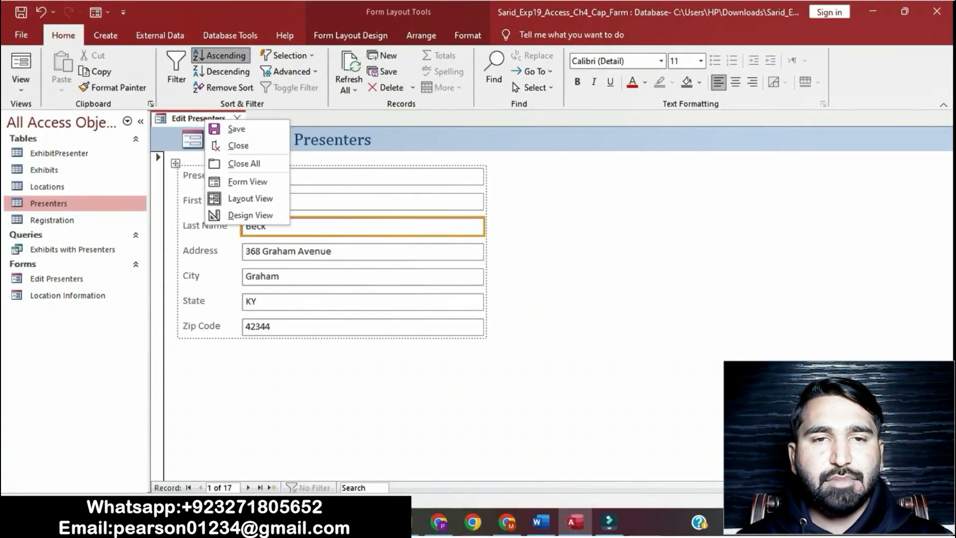
pyautogui.click(219, 128)
pyautogui.rightClick(199, 120)
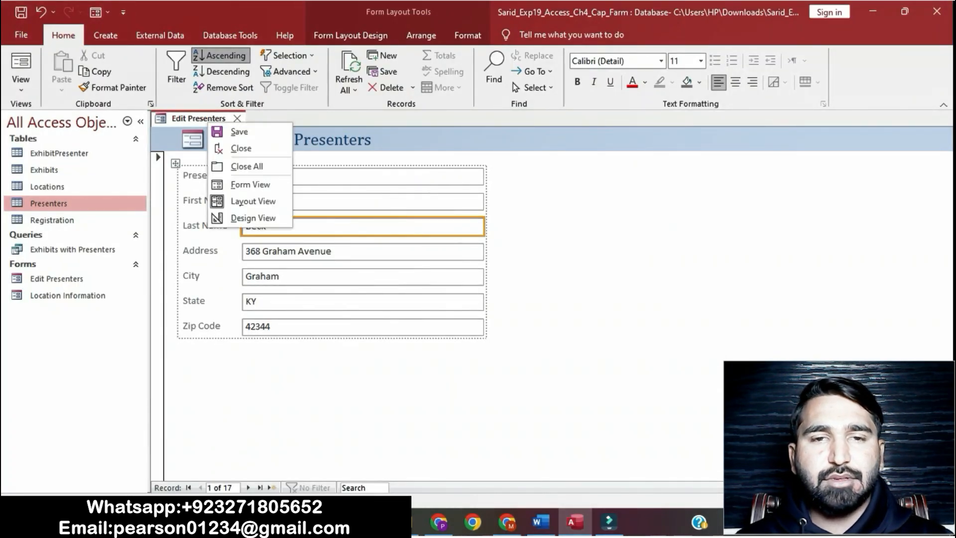
pyautogui.click(234, 147)
# Highlight the step 5 instructions in yellow in the Word document
pyautogui.click(540, 522)
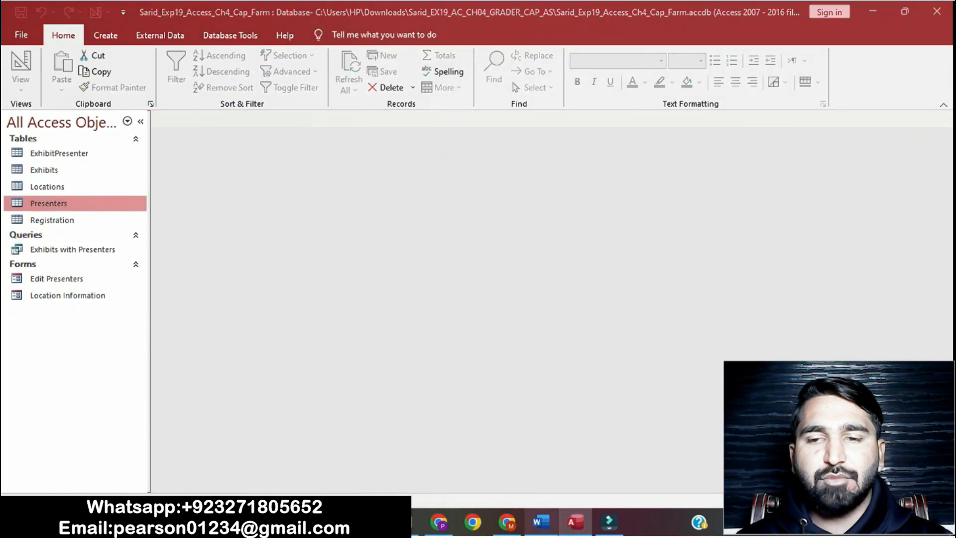
pyautogui.click(274, 247)
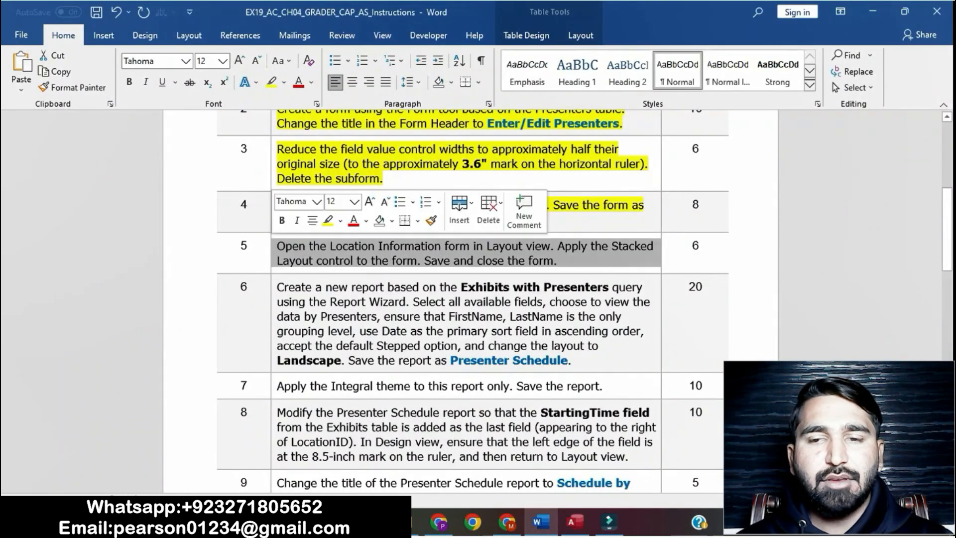
pyautogui.click(328, 220)
pyautogui.click(317, 261)
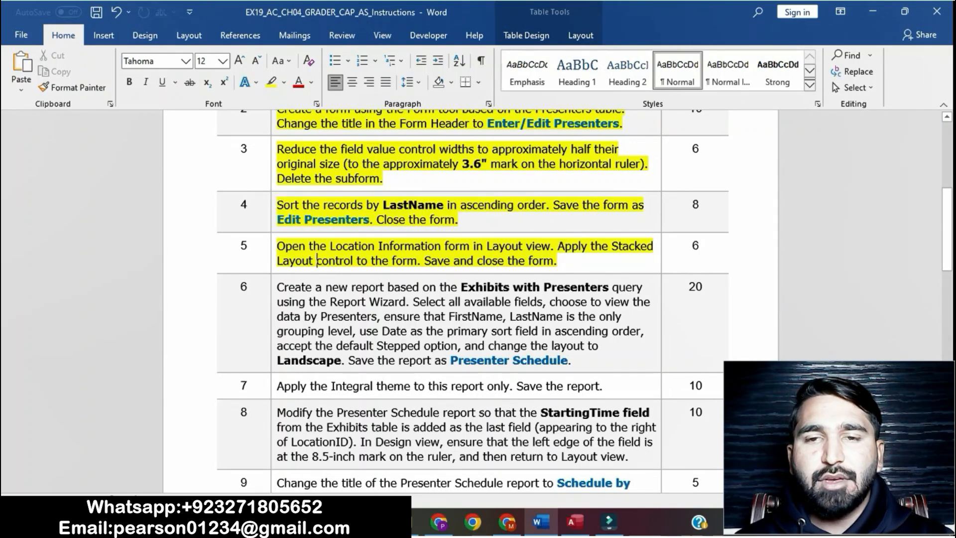
# Open the Location Information form in Layout view
pyautogui.moveTo(557, 261); pyautogui.dragTo(429, 242)
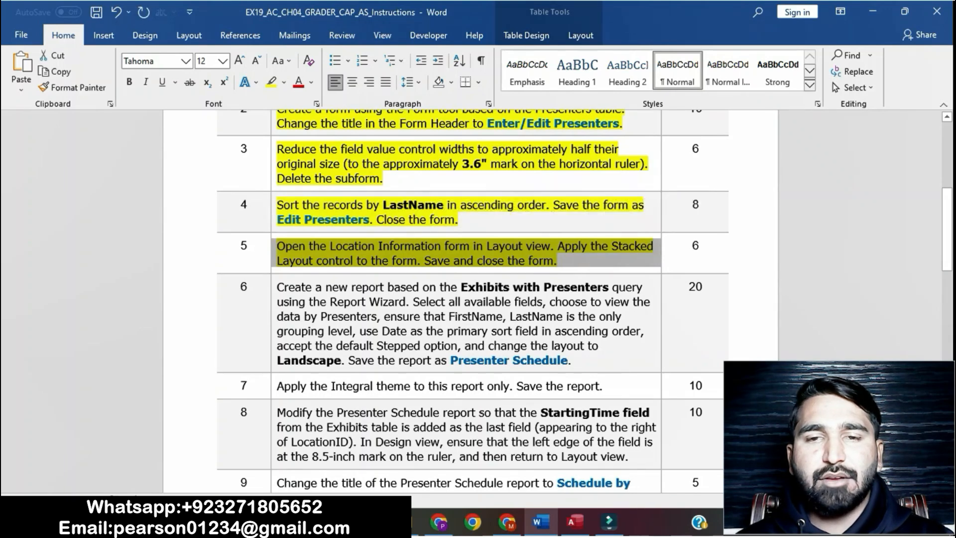
pyautogui.click(551, 246)
pyautogui.moveTo(552, 246); pyautogui.dragTo(277, 246)
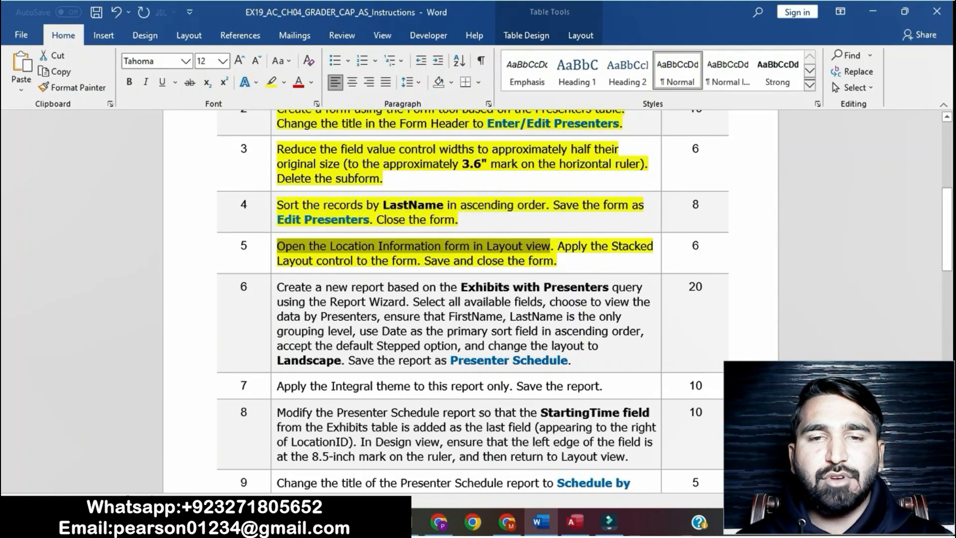
pyautogui.click(576, 522)
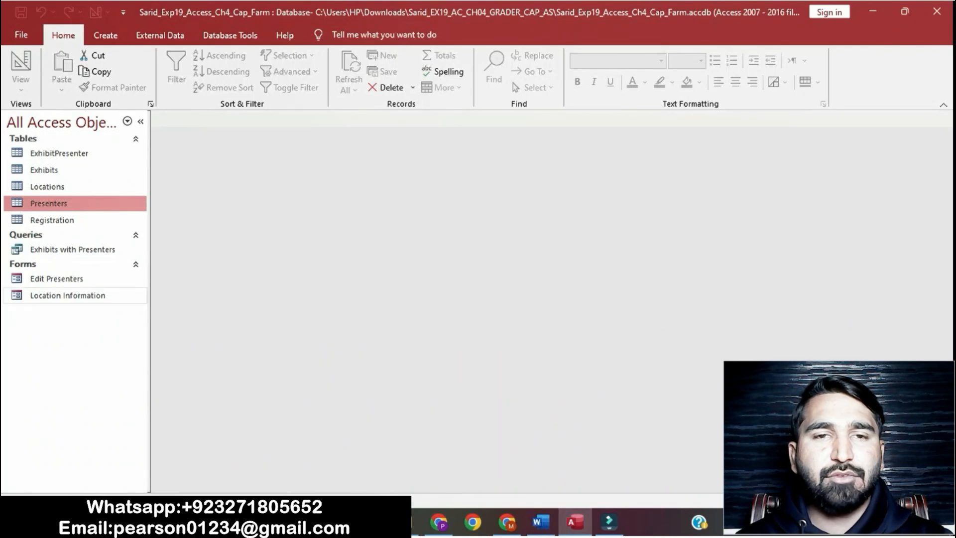
pyautogui.doubleClick(68, 295)
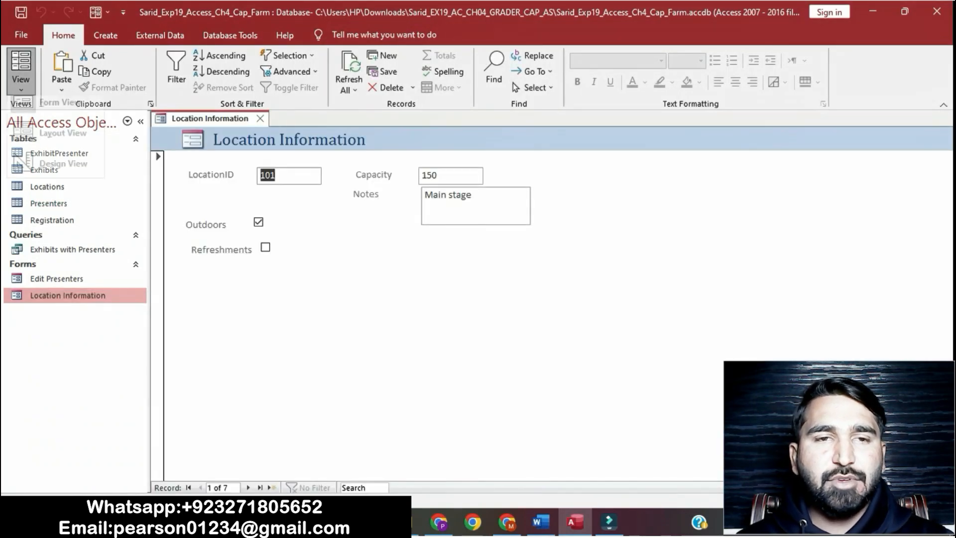
pyautogui.click(21, 84)
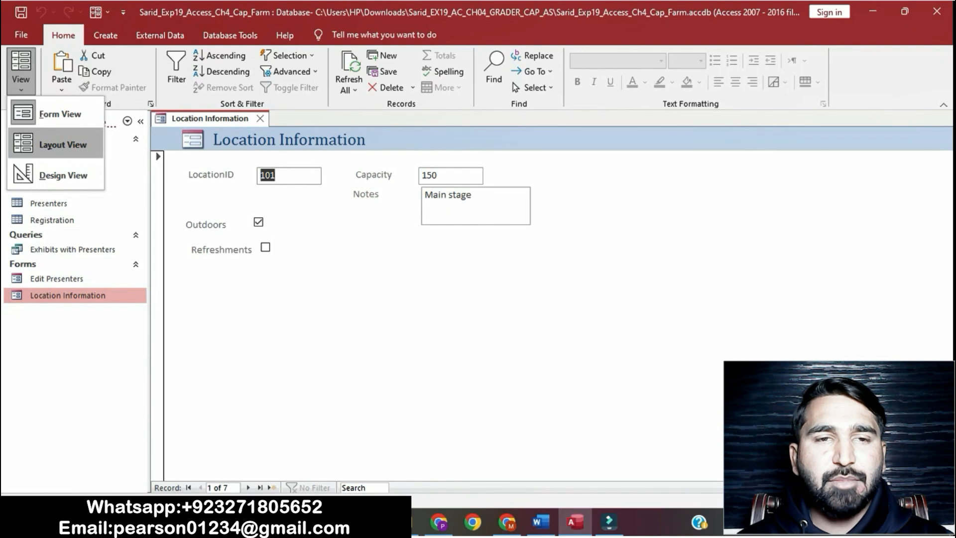
pyautogui.click(63, 144)
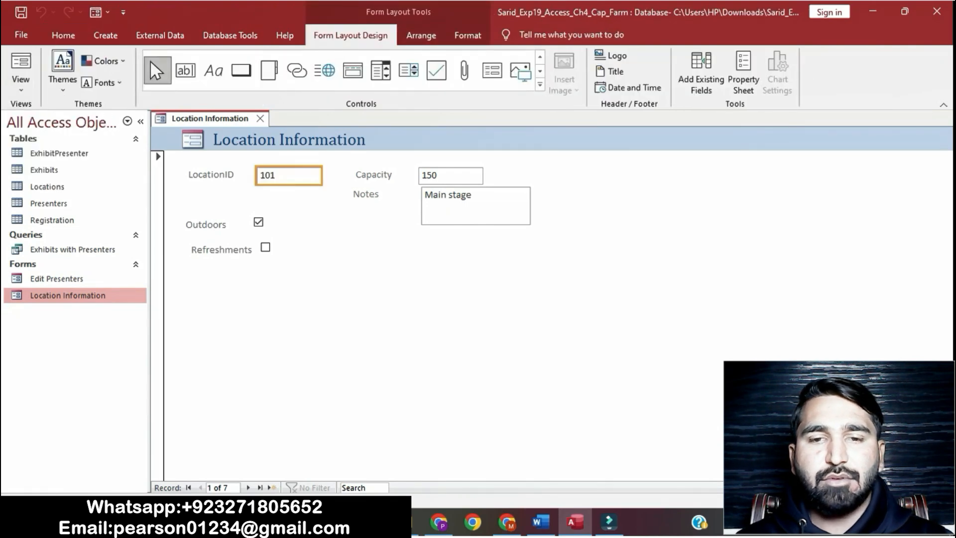
# Select all labels and controls on the Location Information form and apply the Stacked layout to them
pyautogui.click(542, 522)
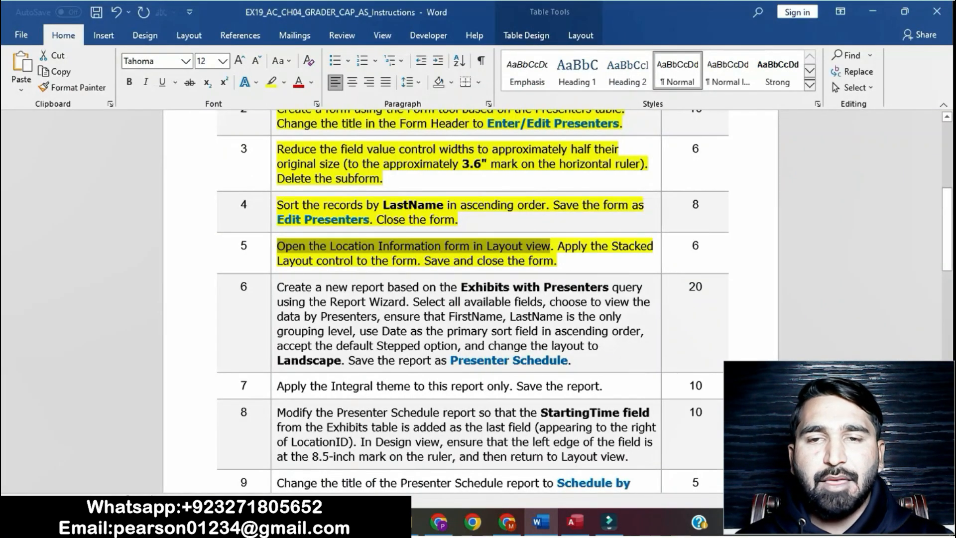
pyautogui.moveTo(558, 246); pyautogui.dragTo(557, 261)
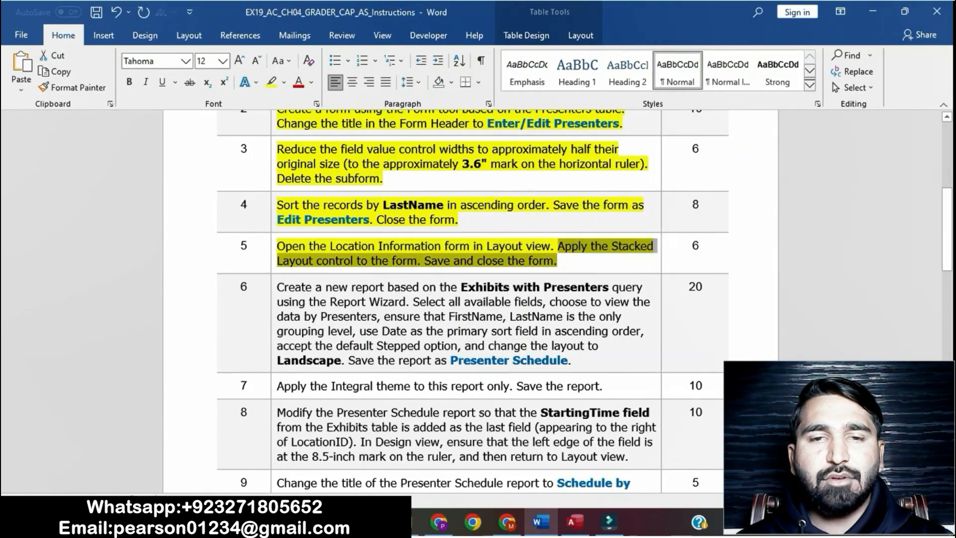
pyautogui.doubleClick(365, 261)
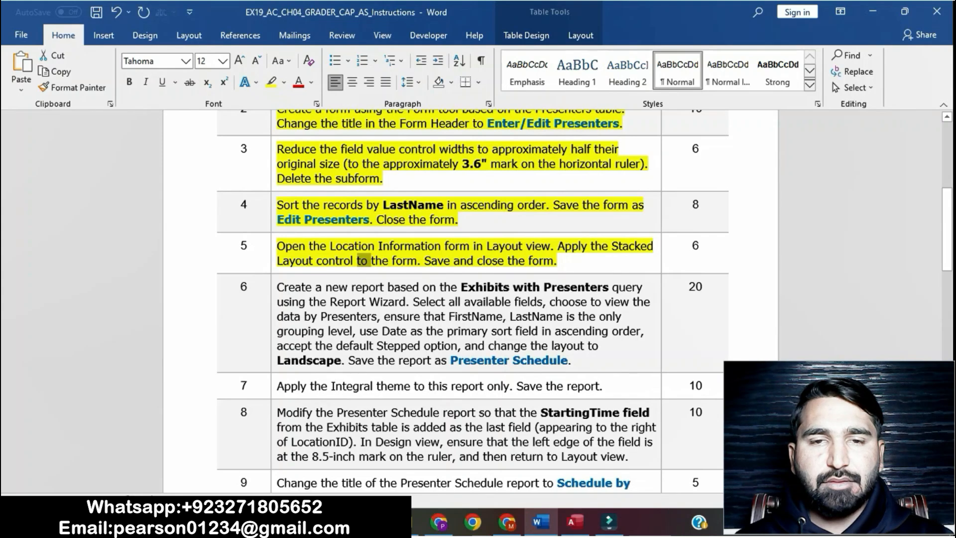
pyautogui.moveTo(558, 246); pyautogui.dragTo(557, 261)
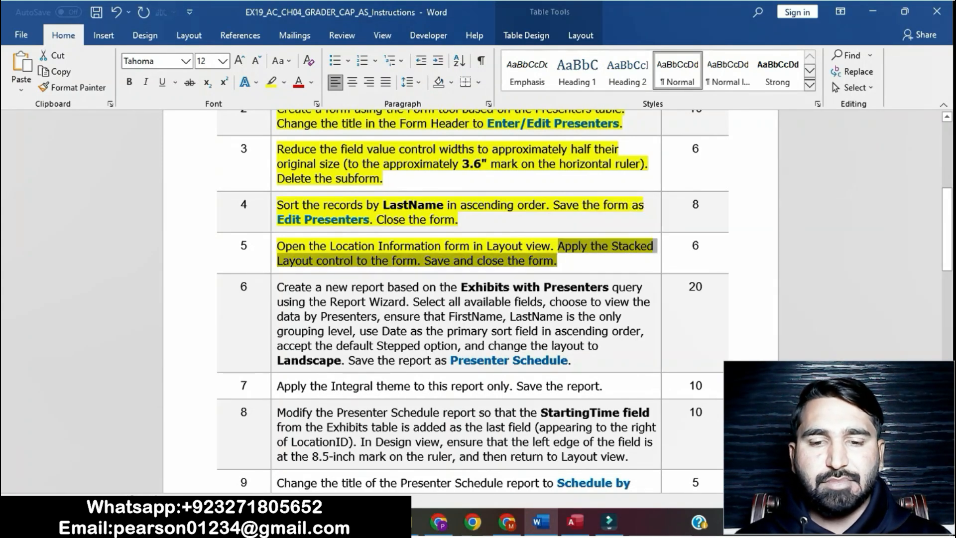
pyautogui.click(574, 522)
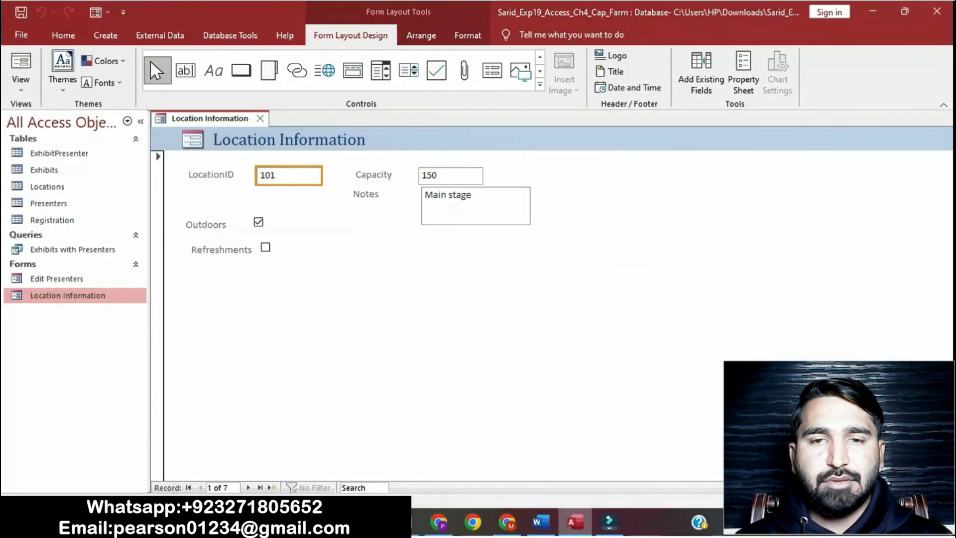
pyautogui.click(220, 176)
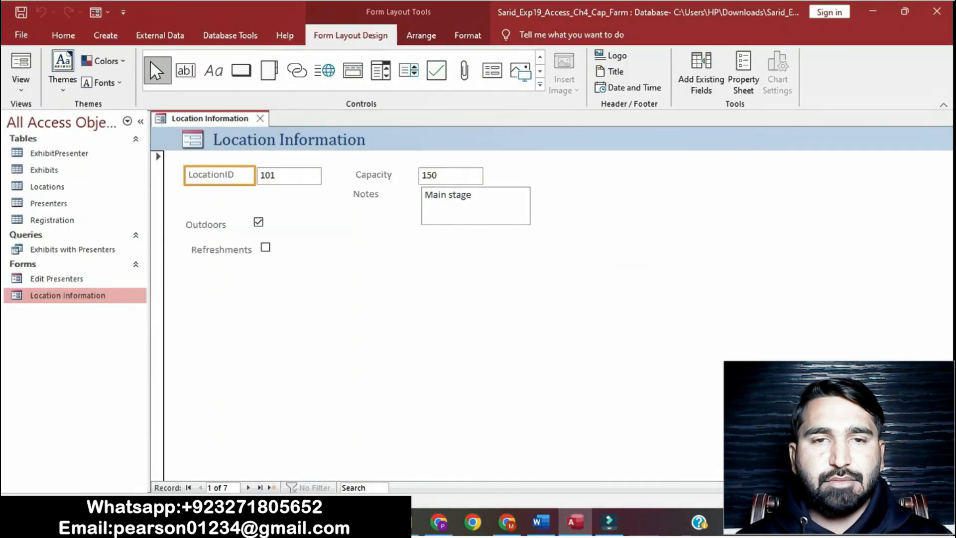
pyautogui.keyDown('ctrl'); pyautogui.click(289, 176); pyautogui.keyUp('ctrl')
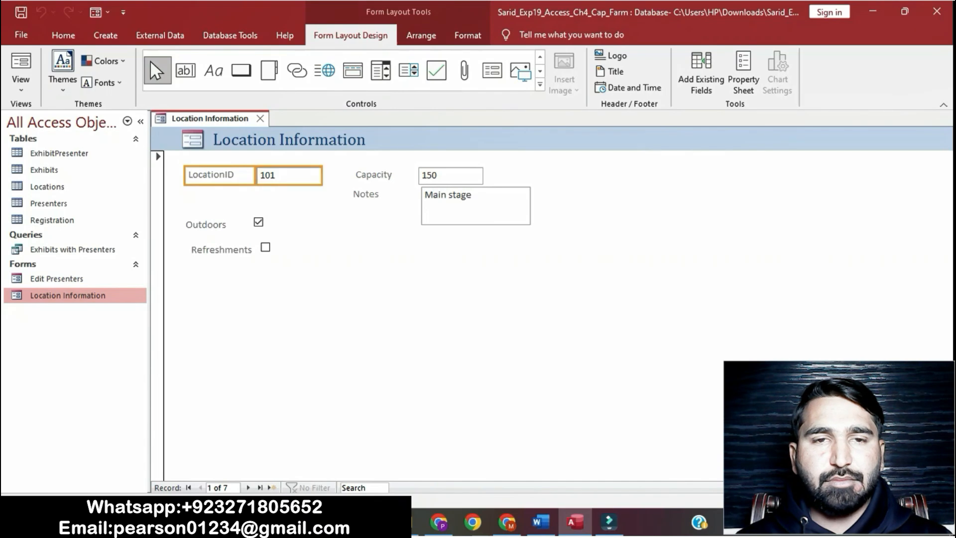
pyautogui.keyDown('ctrl'); pyautogui.click(217, 225); pyautogui.keyUp('ctrl')
pyautogui.keyDown('ctrl'); pyautogui.click(259, 222); pyautogui.keyUp('ctrl')
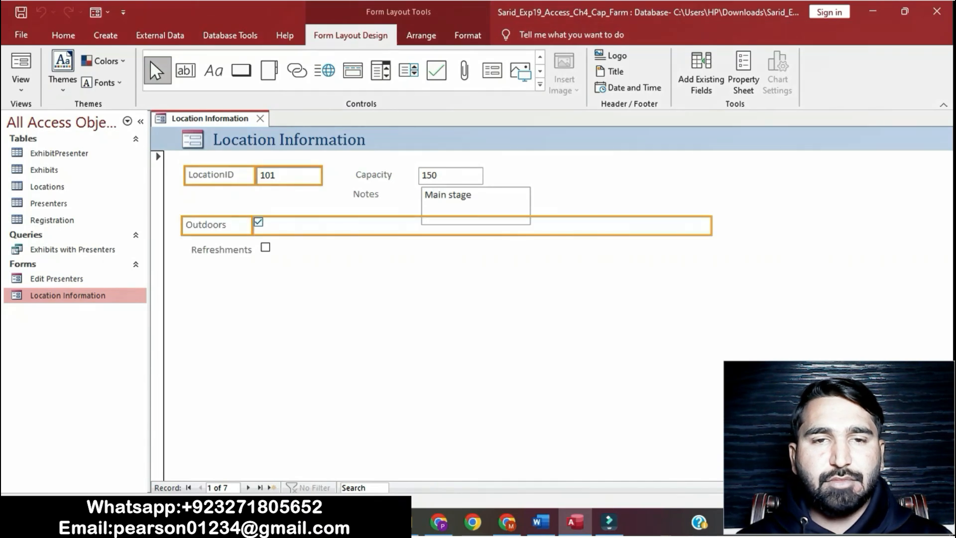
pyautogui.keyDown('ctrl'); pyautogui.click(222, 250); pyautogui.keyUp('ctrl')
pyautogui.keyDown('ctrl'); pyautogui.click(266, 248); pyautogui.keyUp('ctrl')
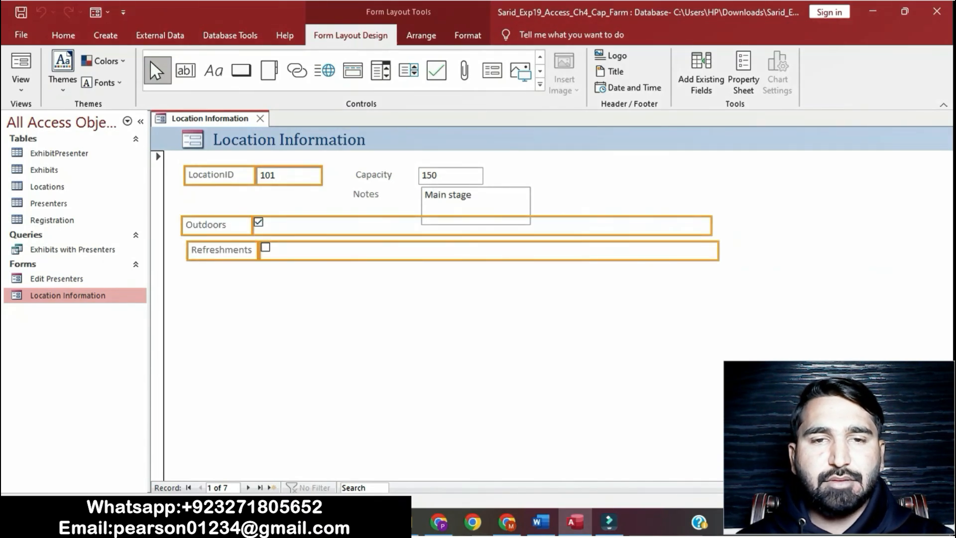
pyautogui.keyDown('ctrl'); pyautogui.click(374, 176); pyautogui.keyUp('ctrl')
pyautogui.keyDown('ctrl'); pyautogui.click(450, 176); pyautogui.keyUp('ctrl')
pyautogui.keyDown('ctrl'); pyautogui.click(366, 194); pyautogui.keyUp('ctrl')
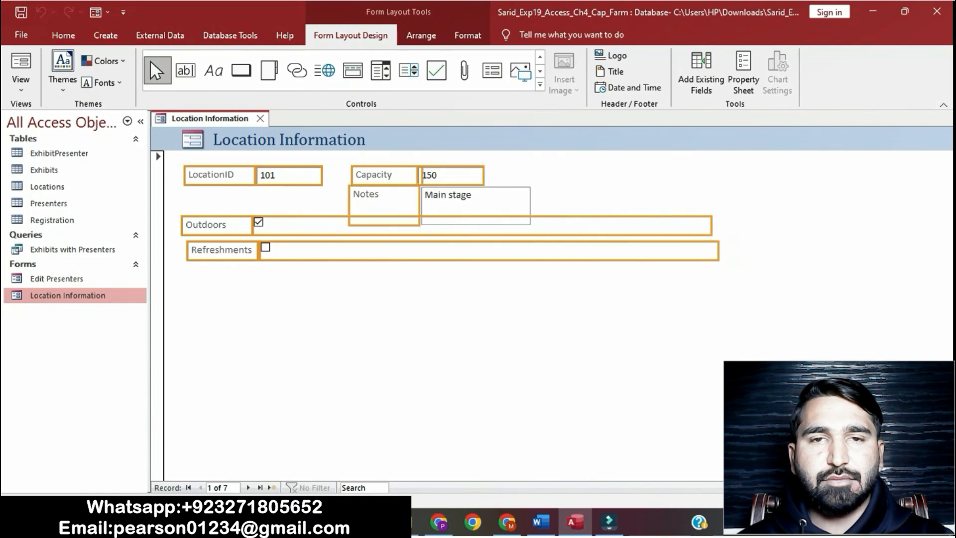
pyautogui.keyDown('ctrl'); pyautogui.click(476, 204); pyautogui.keyUp('ctrl')
pyautogui.rightClick(458, 204)
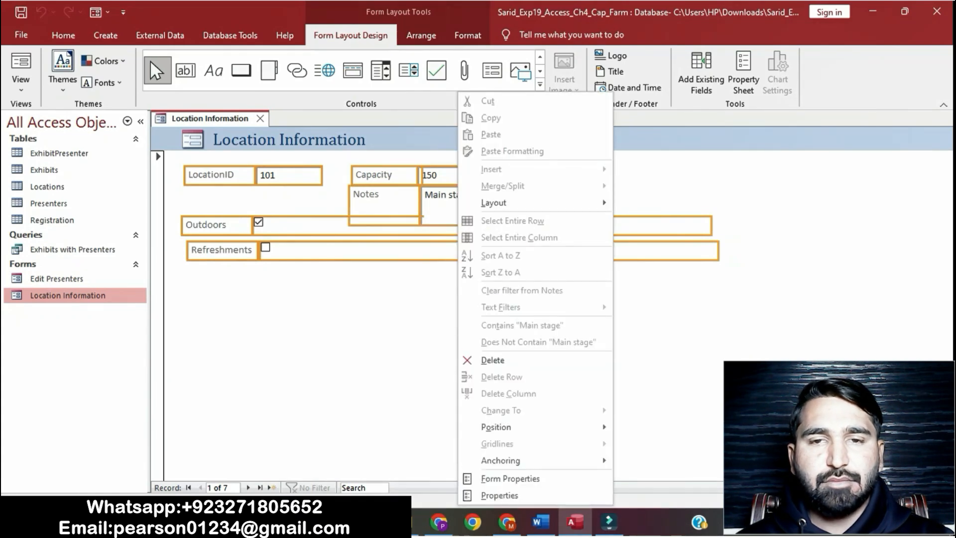
pyautogui.moveTo(493, 203)
pyautogui.click(649, 221)
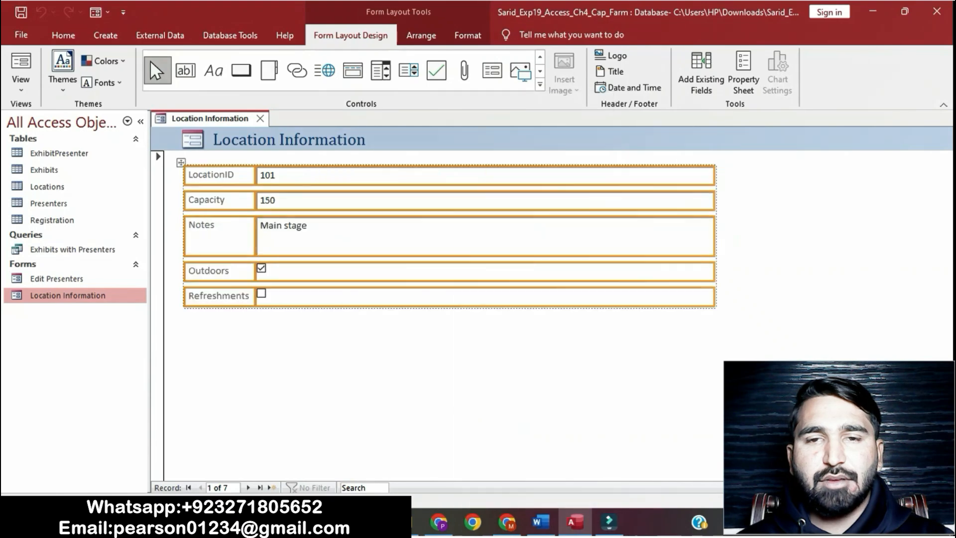
pyautogui.click(528, 368)
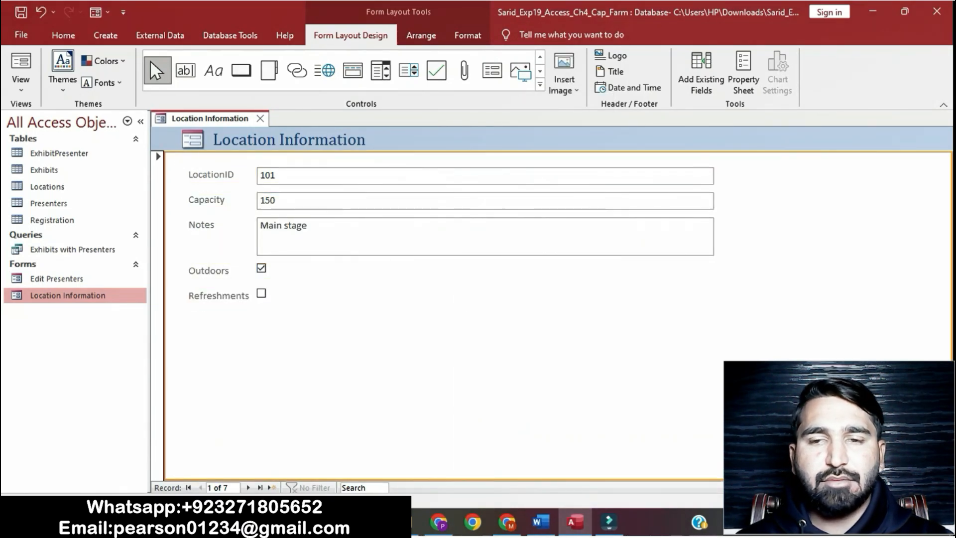
# Save the Location Information form
pyautogui.click(540, 521)
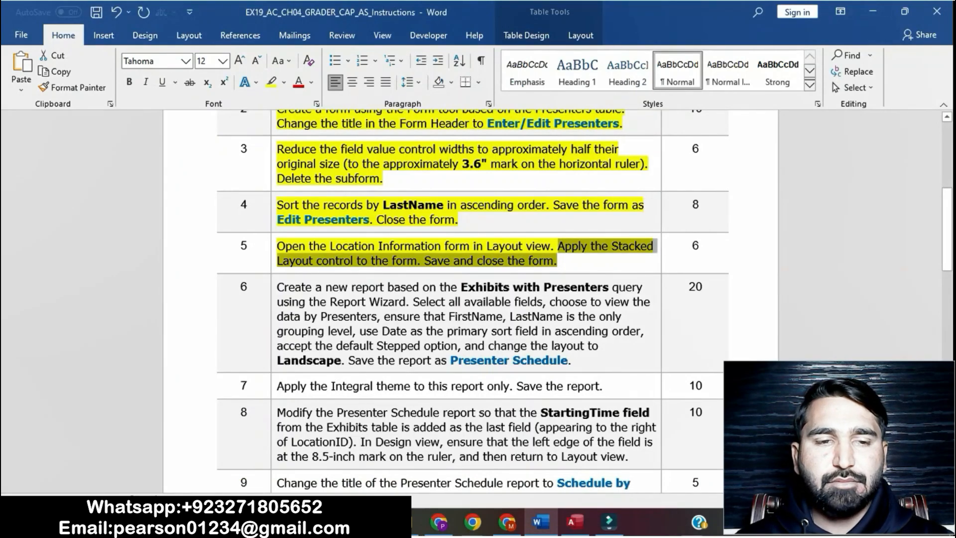
pyautogui.click(558, 261)
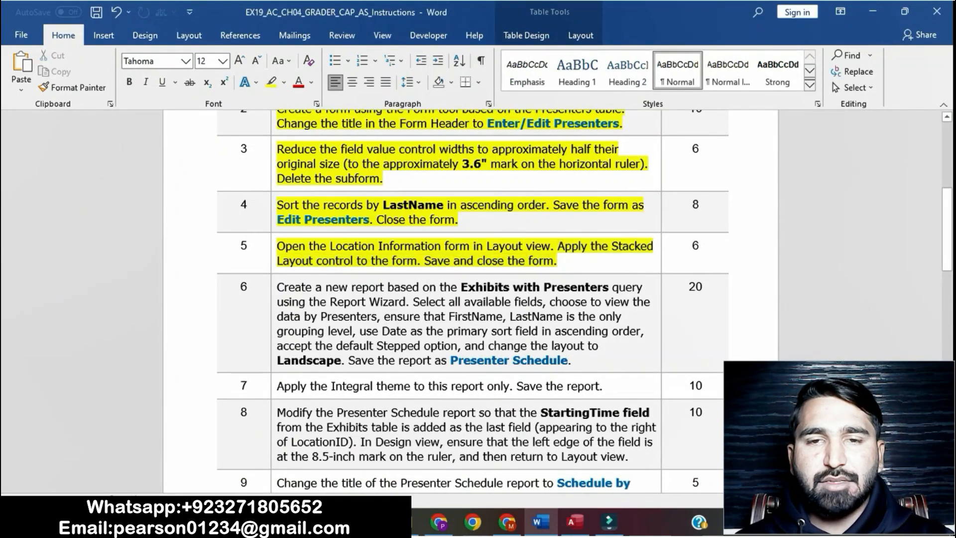
pyautogui.moveTo(424, 261); pyautogui.dragTo(560, 263)
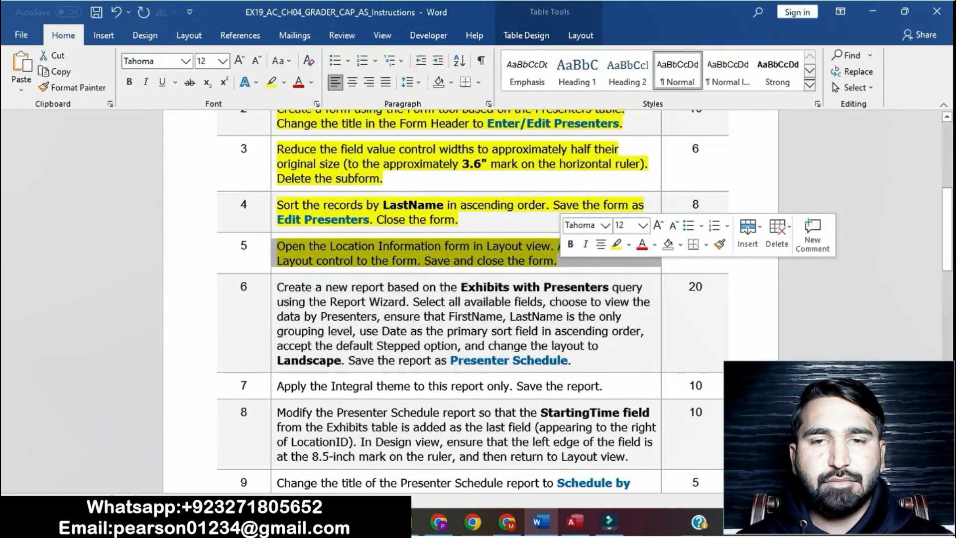
pyautogui.click(558, 261)
pyautogui.moveTo(424, 261); pyautogui.dragTo(557, 261)
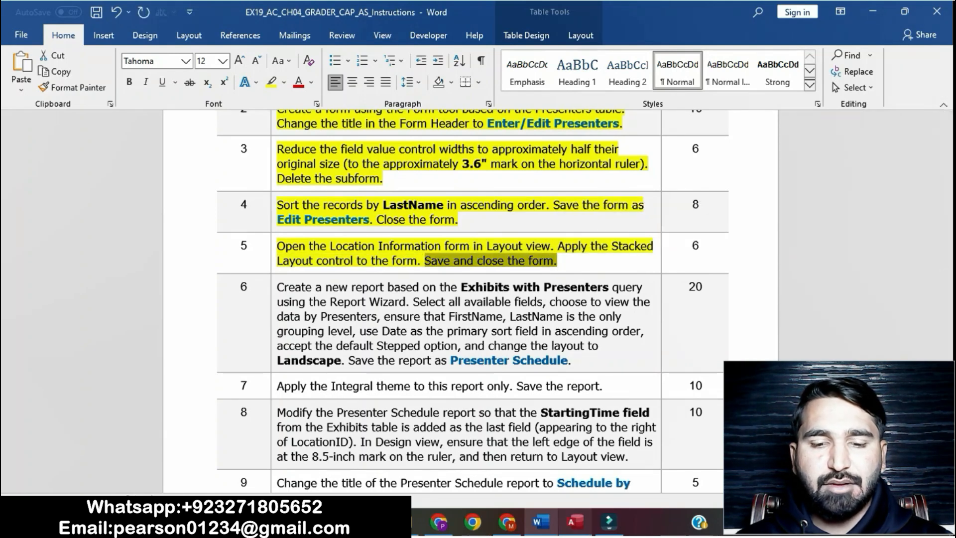
pyautogui.click(575, 522)
pyautogui.rightClick(233, 119)
pyautogui.press('Escape')
pyautogui.rightClick(224, 116)
pyautogui.click(257, 141)
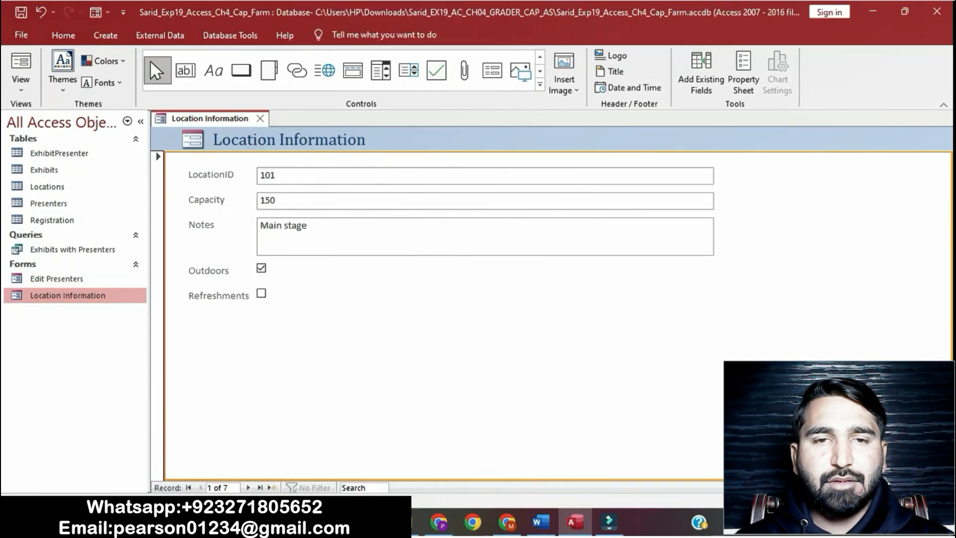